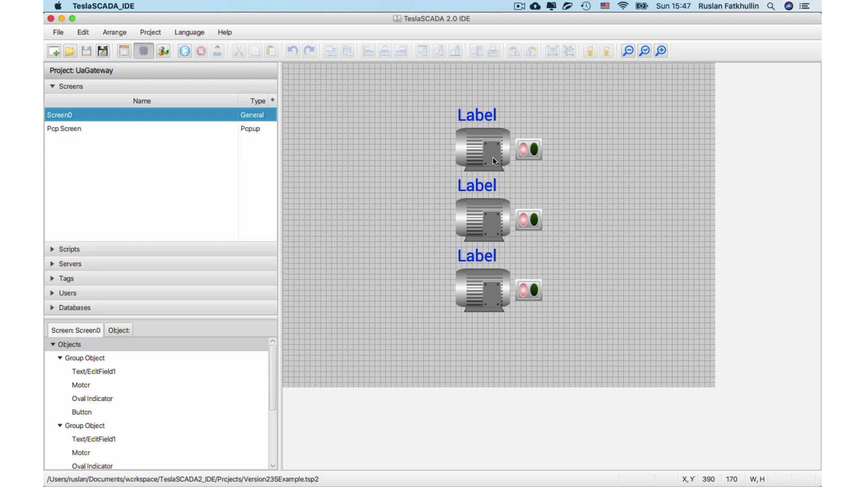
Collapse the three group objects in Screen0's object tree and select the topmost motor group
click(60, 357)
click(59, 371)
click(59, 384)
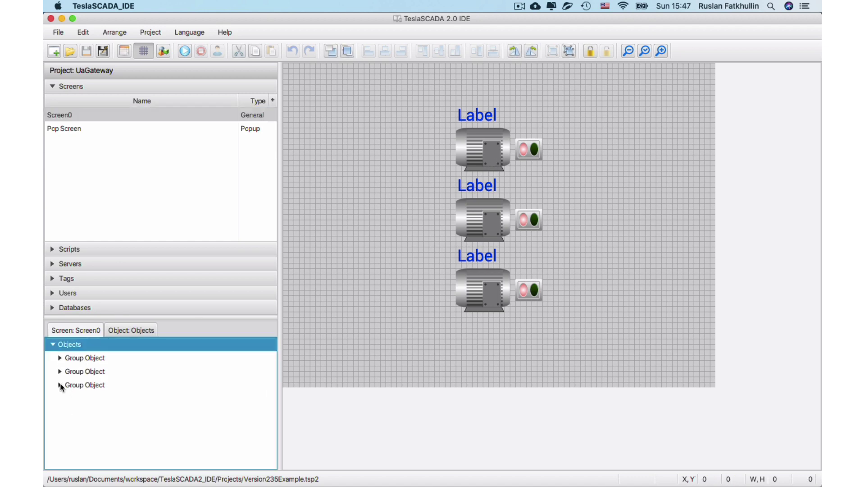
click(482, 159)
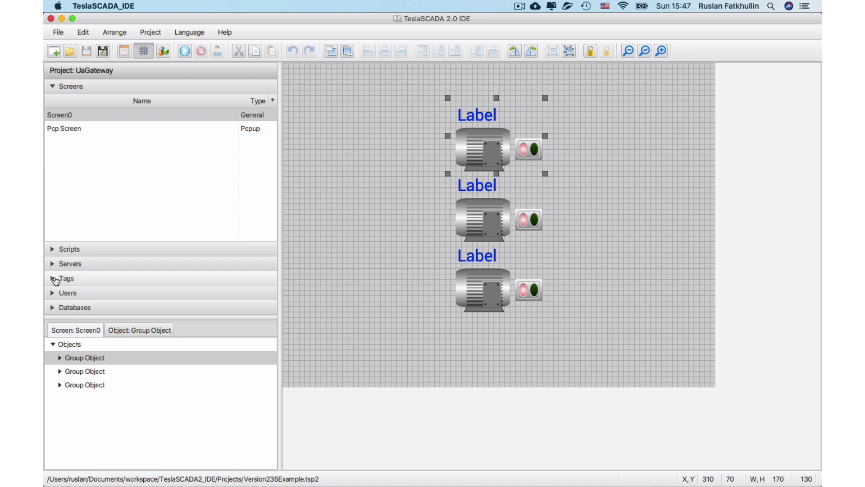
Show the project's tags and look at Tag_1, Tag_2 and Tag_3
click(57, 278)
click(65, 177)
click(64, 184)
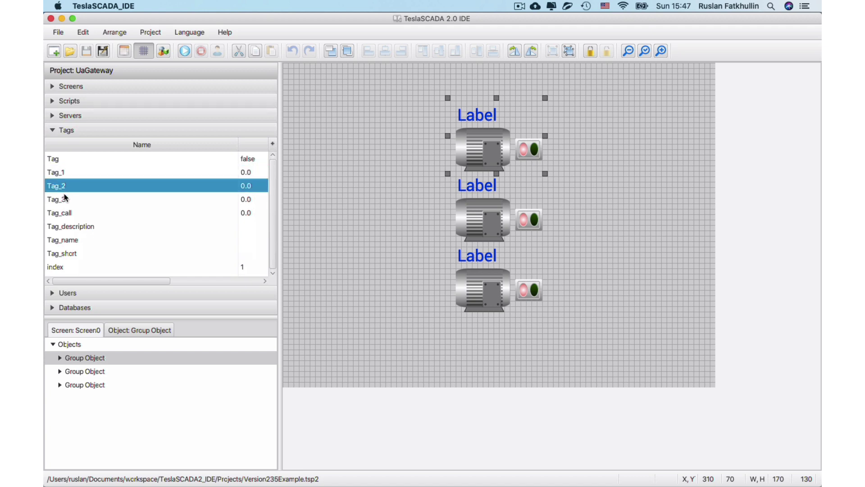
click(71, 201)
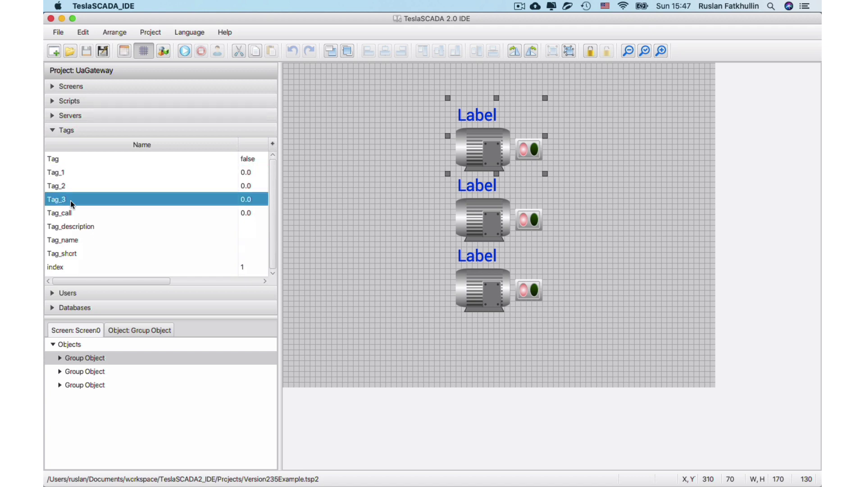
Set the fill color of the Button in the first group object to #ffe680
click(58, 358)
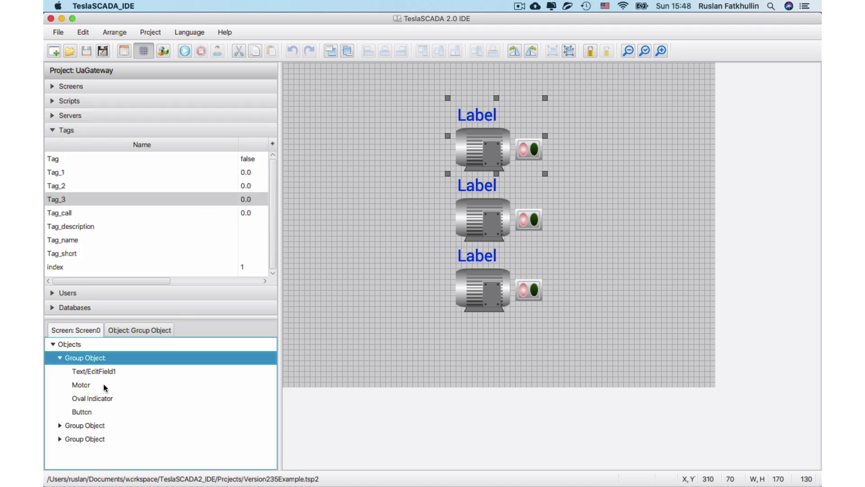
click(78, 415)
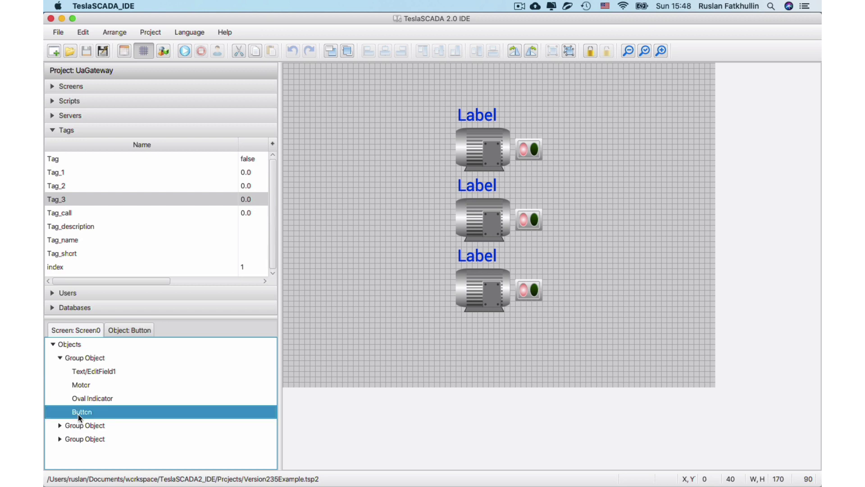
right_click(77, 415)
click(115, 330)
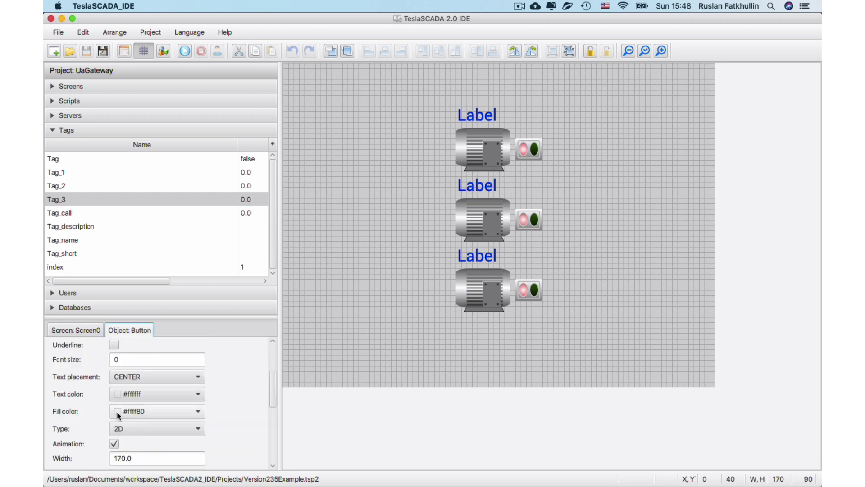
click(179, 413)
click(188, 350)
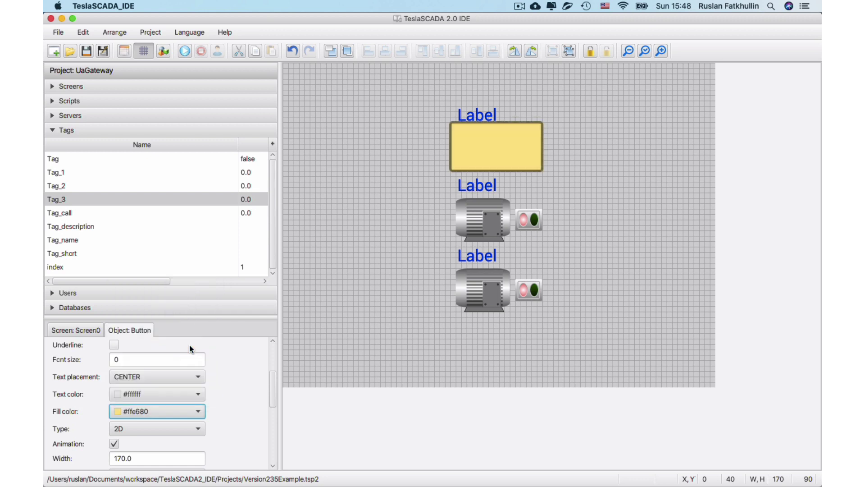
Make the first group's Button transparent by saving a custom fill color with 0% opacity
click(167, 408)
click(162, 390)
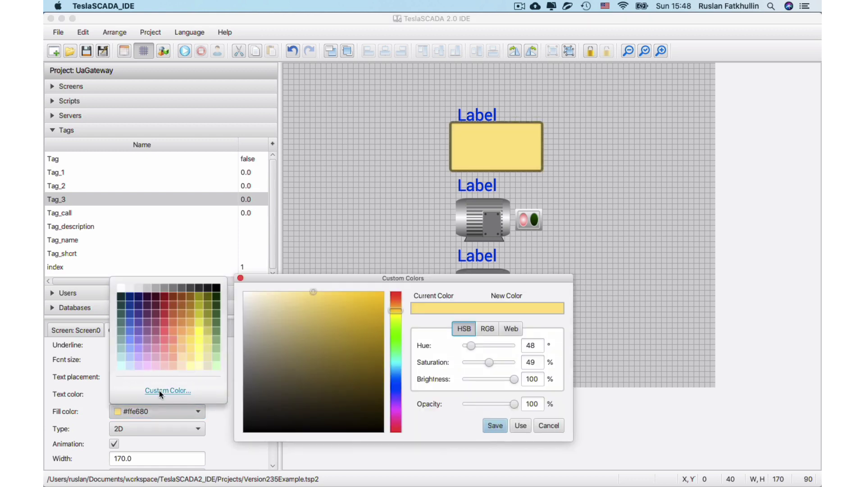
drag(513, 404, 465, 403)
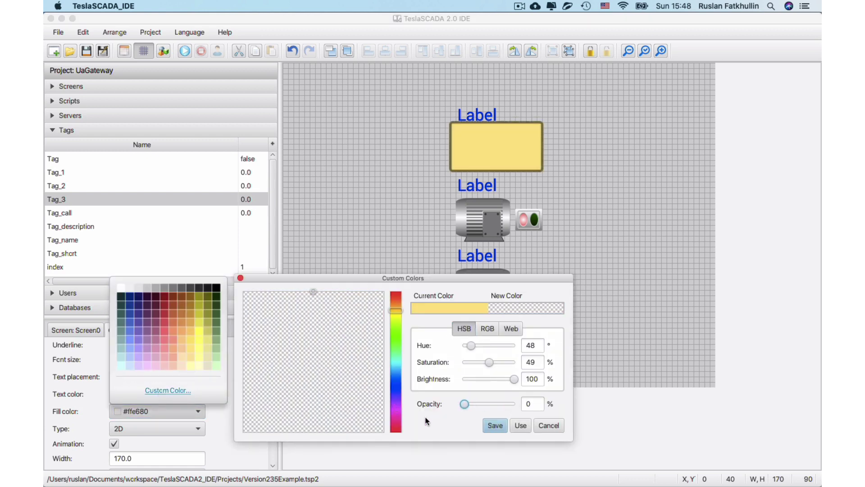
click(495, 425)
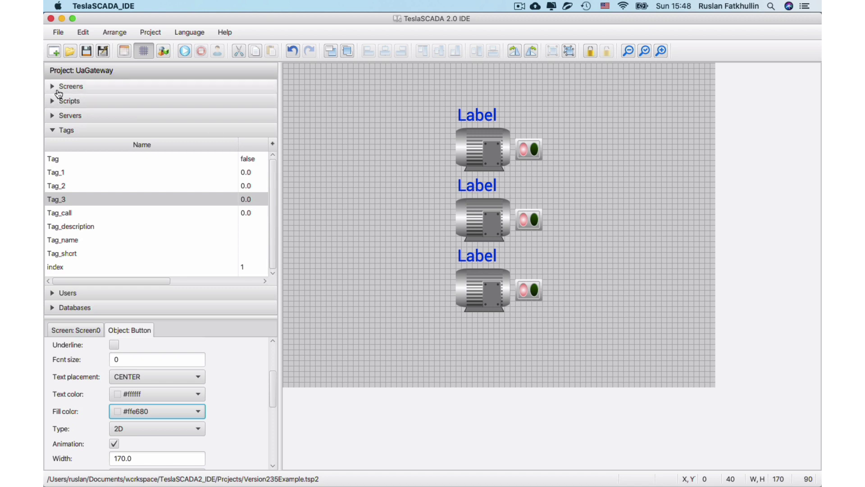
Open the Pop Screen popup from the project's screens
click(55, 87)
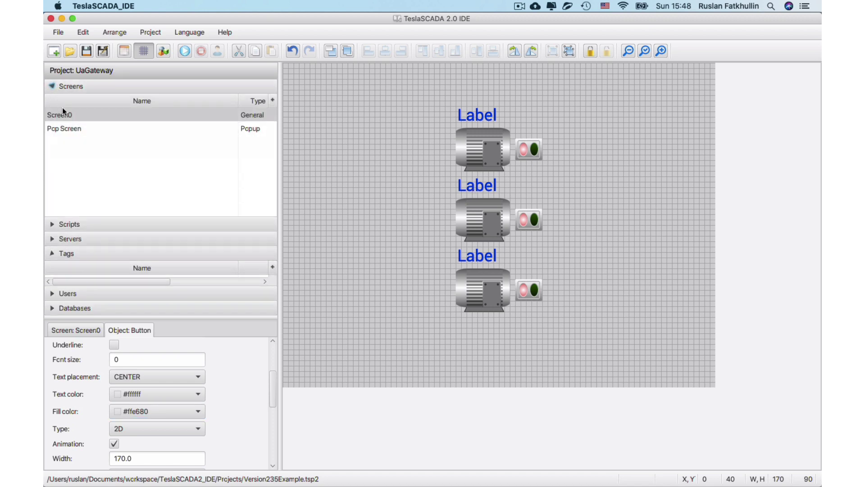
click(68, 131)
double_click(68, 130)
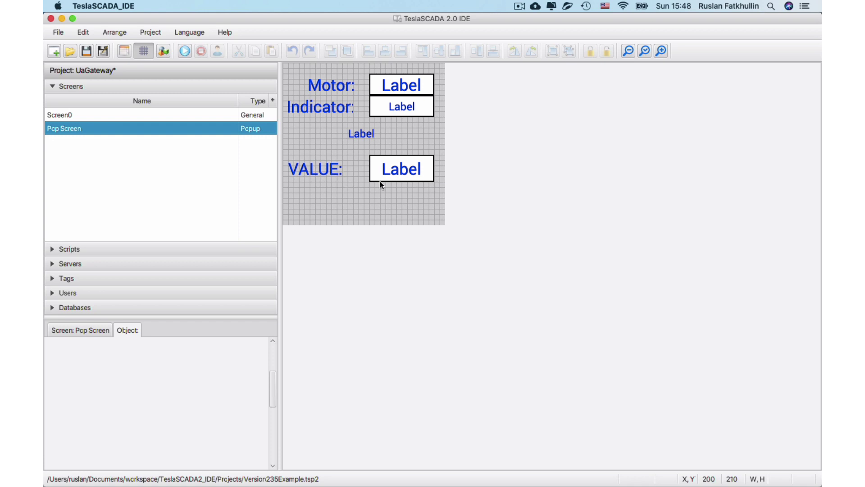
Select the field beside VALUE on the popup and look at Tag_1, Tag_2 and Tag_3 among the project's tags
click(63, 276)
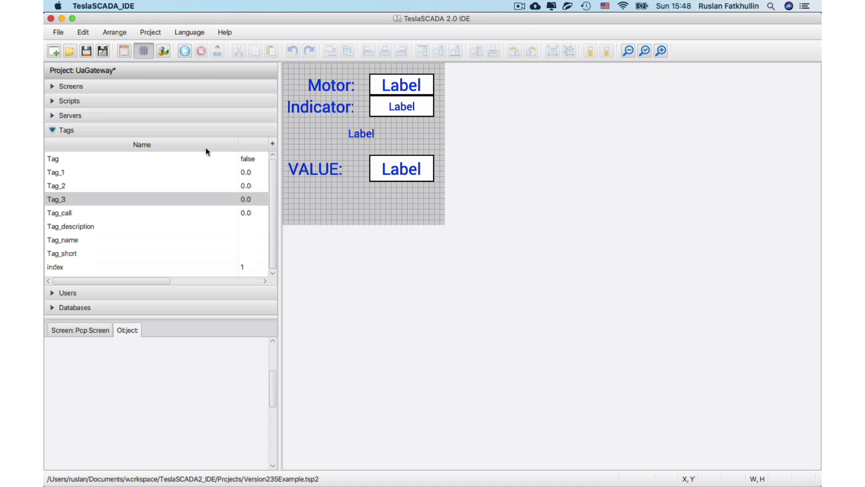
click(384, 170)
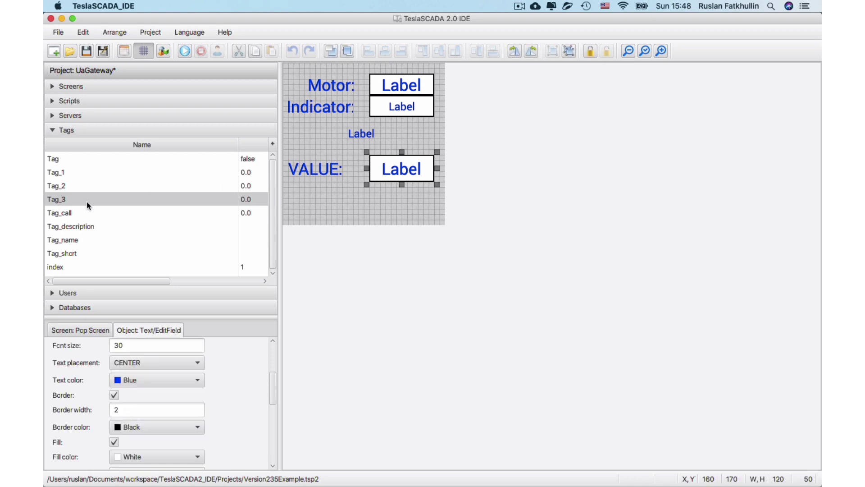
click(52, 173)
click(57, 186)
click(56, 201)
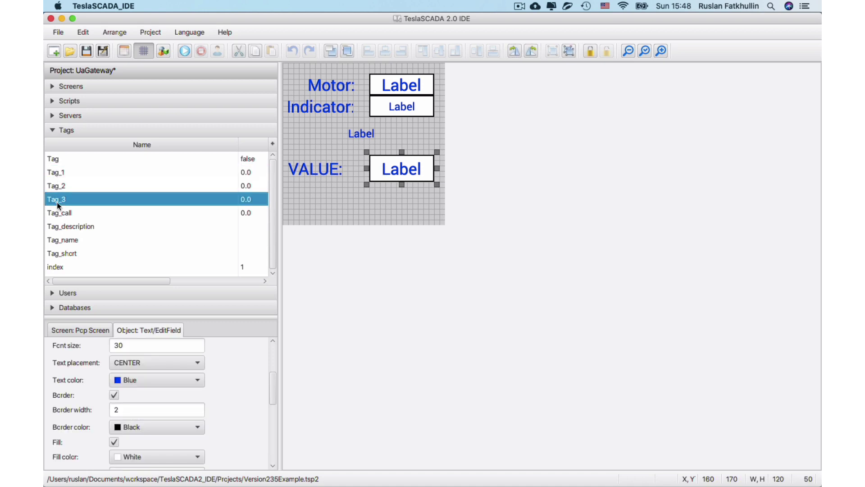
Return to Screen0, show the project's tags and select the topmost motor group
click(56, 86)
double_click(64, 115)
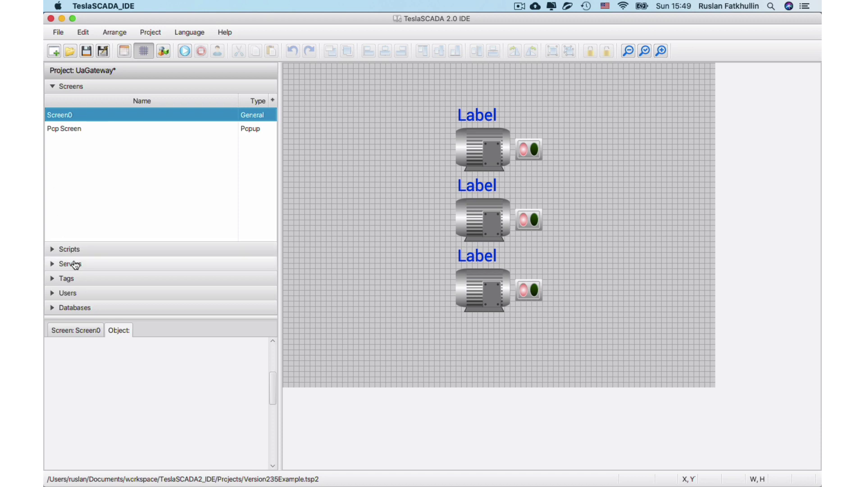
click(64, 279)
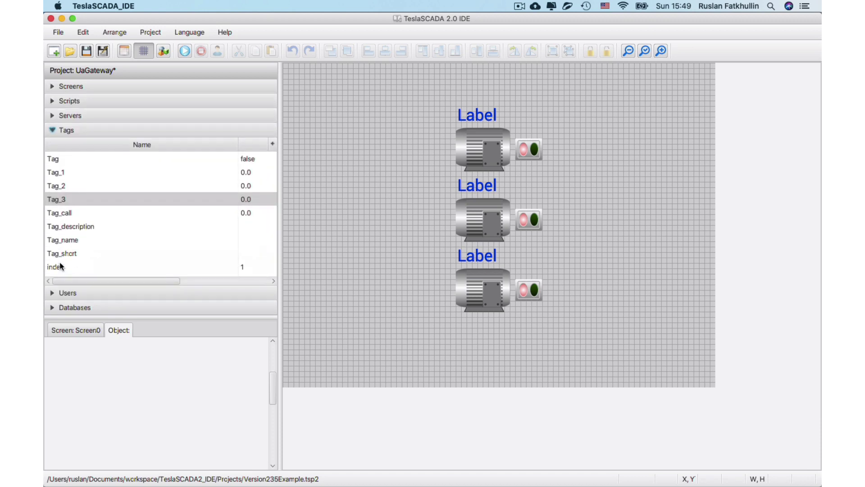
click(458, 138)
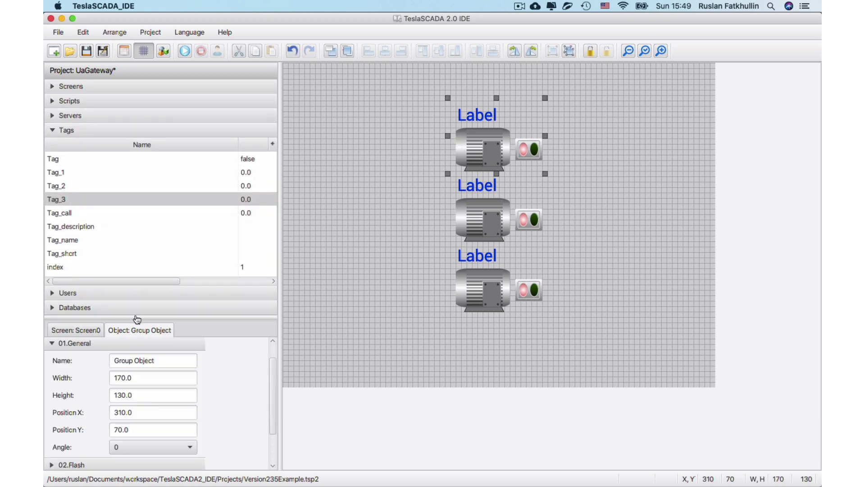
Inspect the Control property of the first group's Button, including its popup command arguments, and leave it without changes
click(78, 333)
click(90, 410)
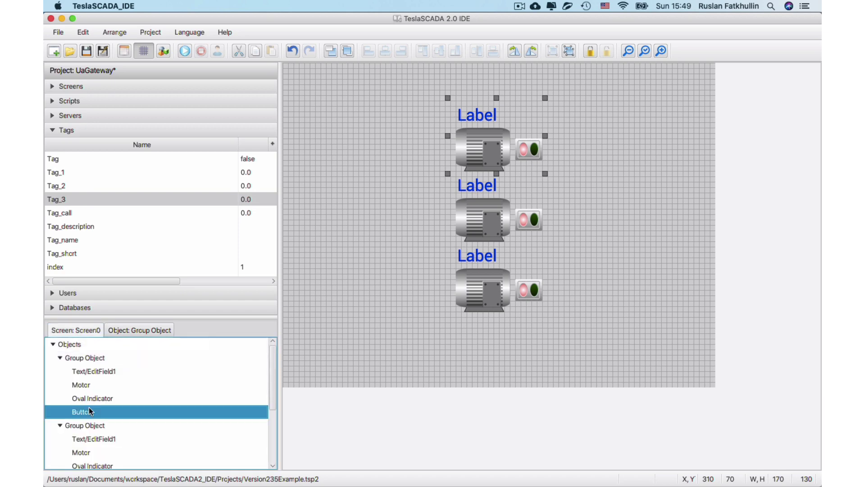
double_click(89, 411)
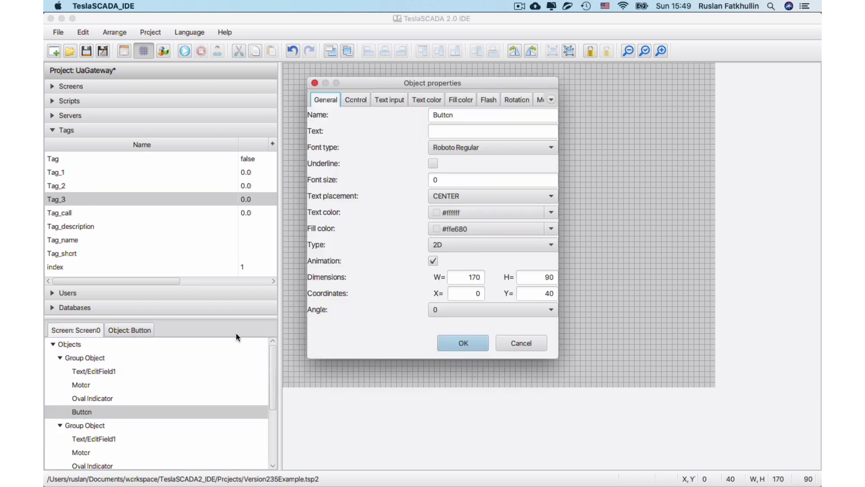
click(356, 100)
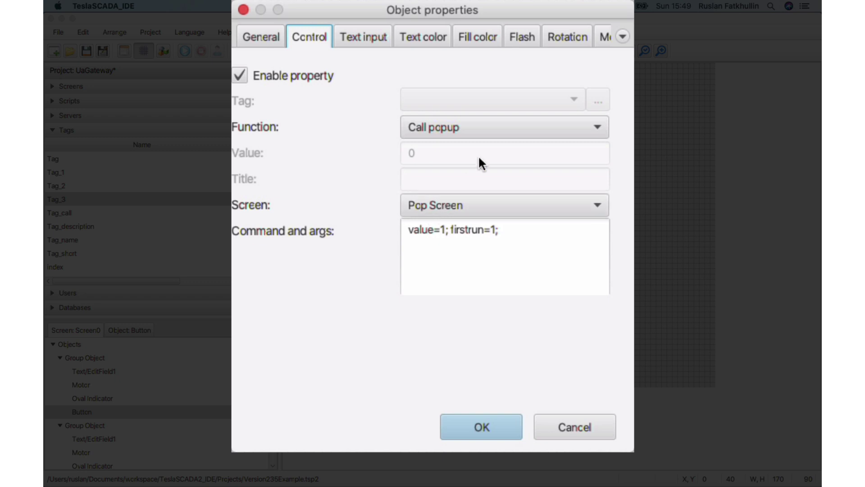
click(445, 232)
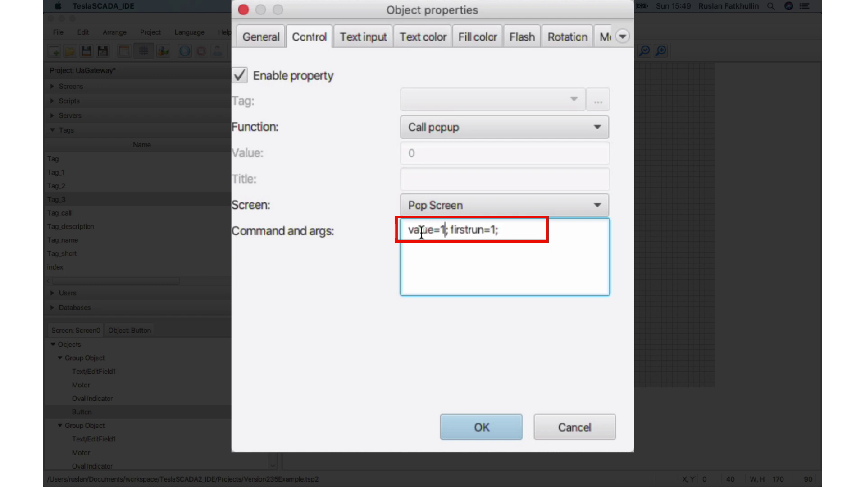
drag(411, 233, 483, 228)
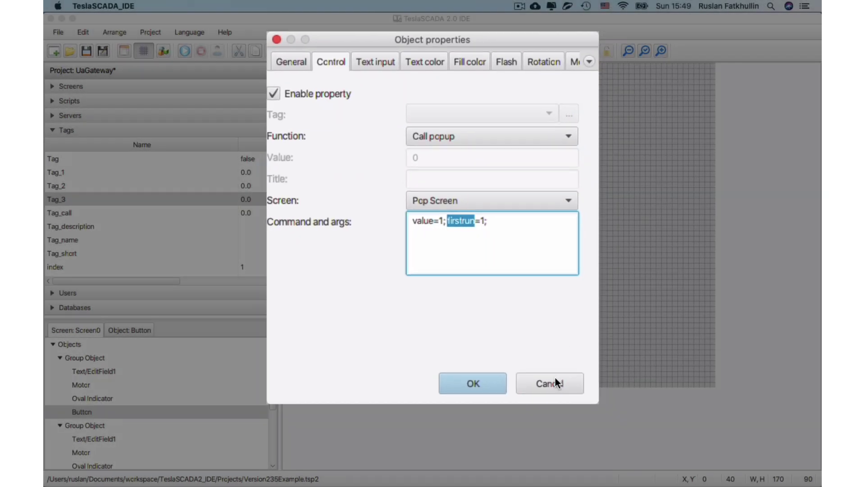
click(556, 381)
Check the Control property's command arguments on the second group's Button and close its properties without changes
scroll(125, 409, down, 4)
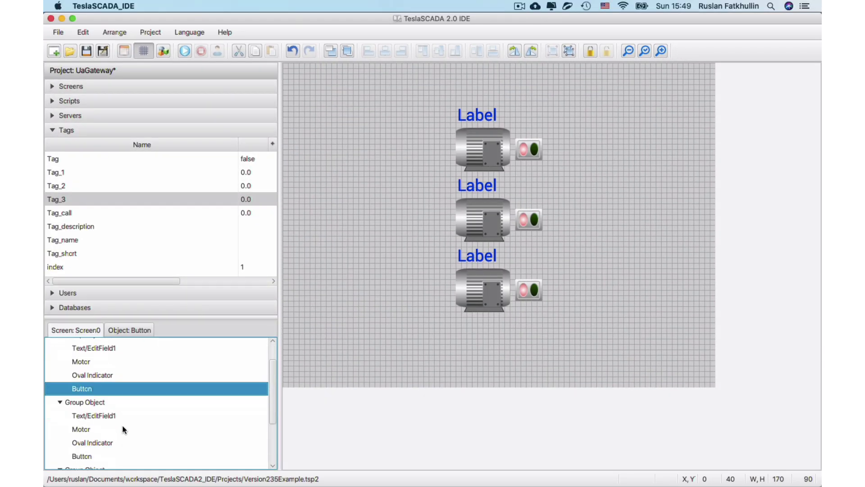
click(93, 431)
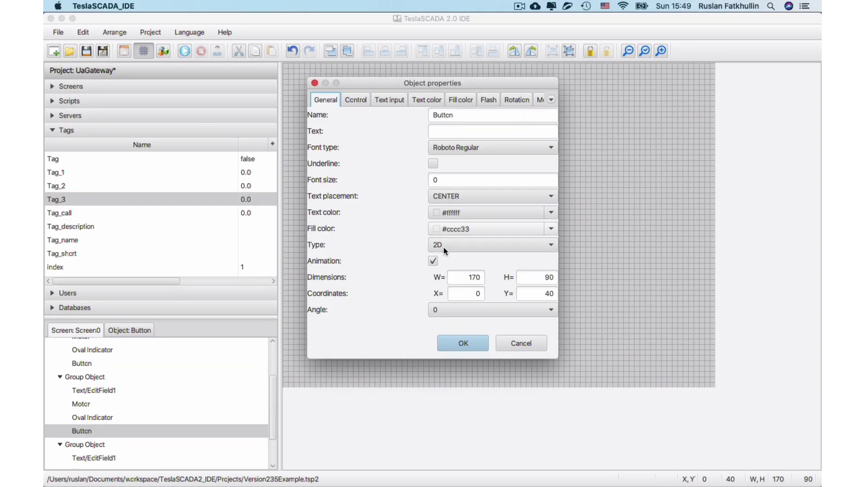
click(364, 100)
drag(419, 220, 441, 222)
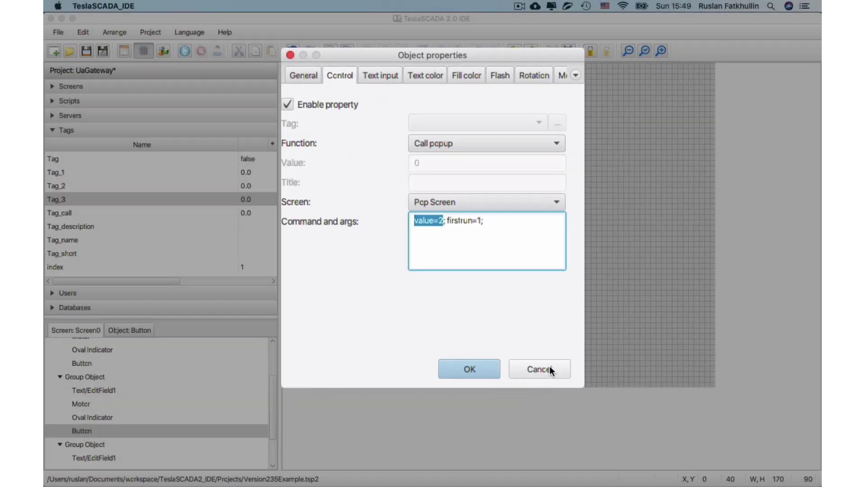
click(564, 408)
Check the Control property's command arguments on the third group's Button and close its properties without changes
scroll(85, 433, down, 3)
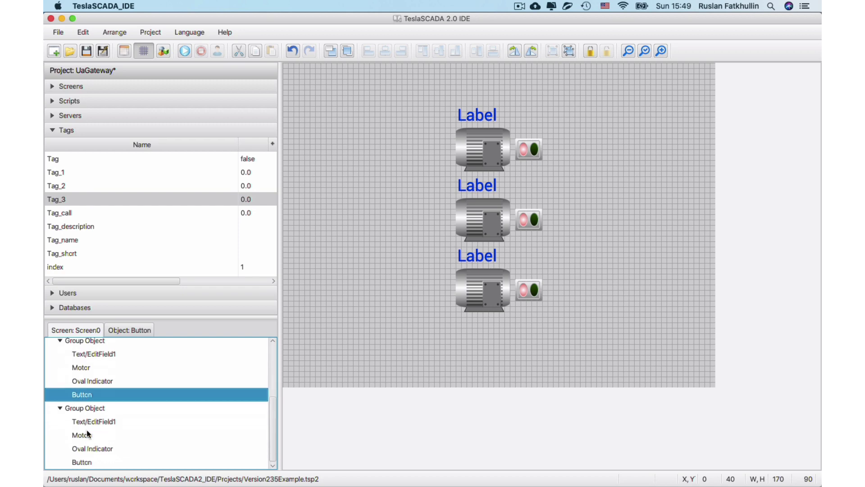
click(88, 463)
double_click(88, 463)
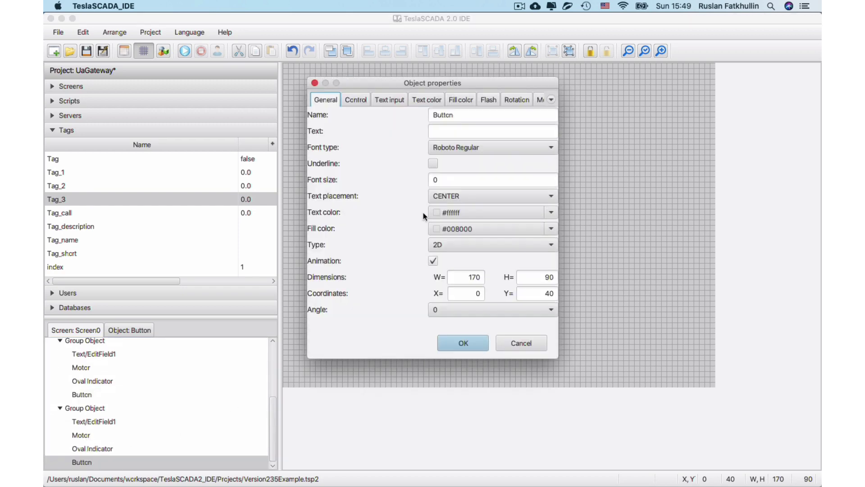
click(354, 99)
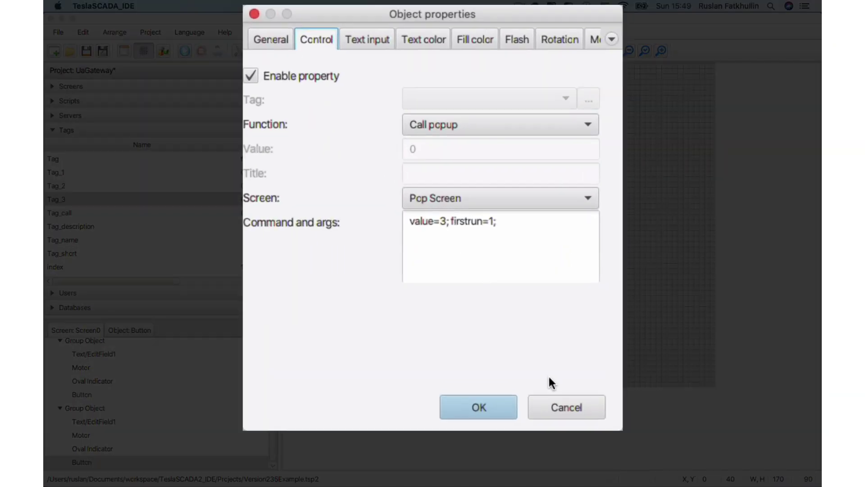
click(564, 407)
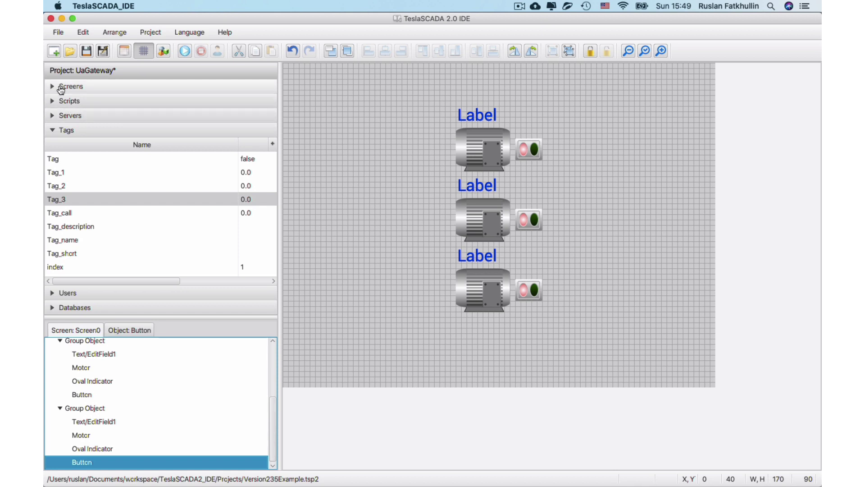
Open the screen properties of Pop Screen and review its collection of attached scripts
click(68, 87)
click(72, 128)
right_click(71, 129)
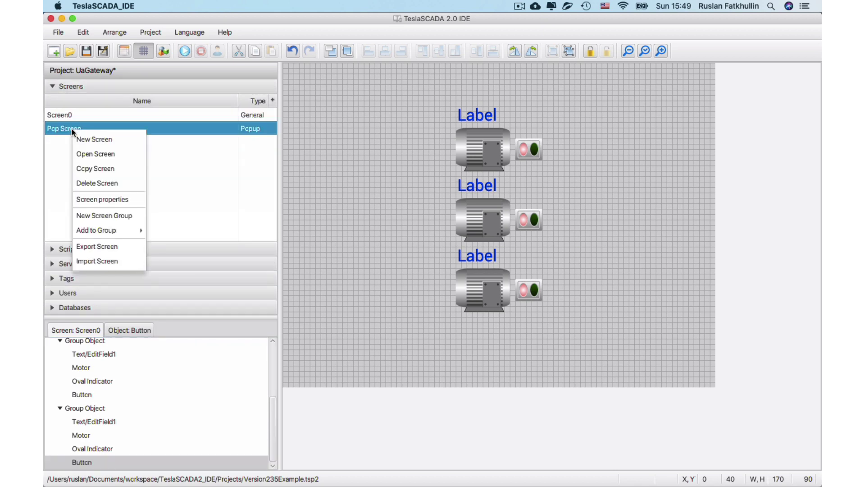
click(108, 201)
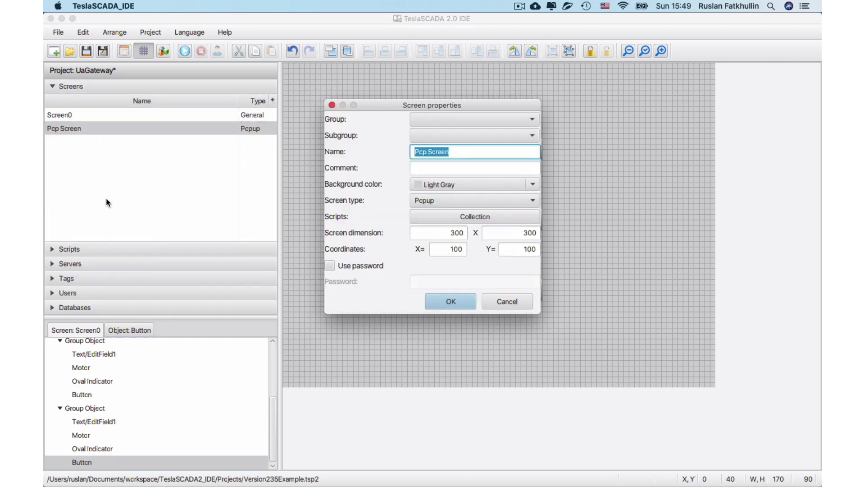
click(467, 218)
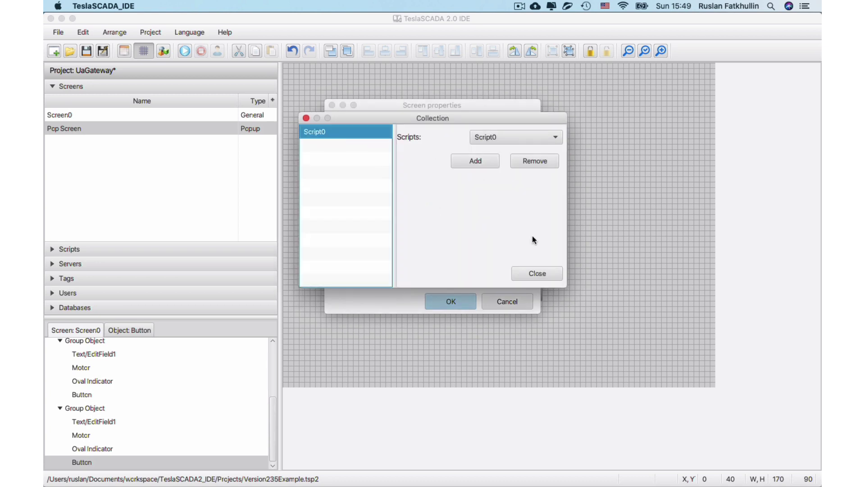
click(549, 270)
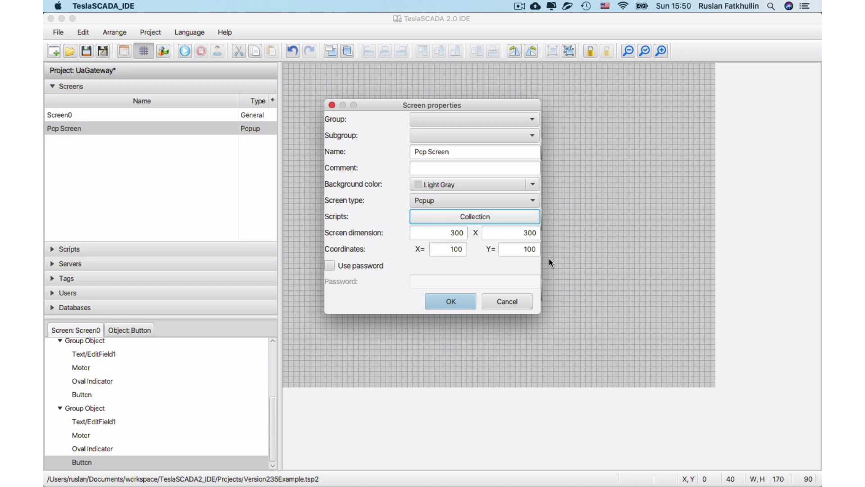
Close the Pop Screen properties and check the type, language and cycle settings of Script0 without changing them
click(505, 302)
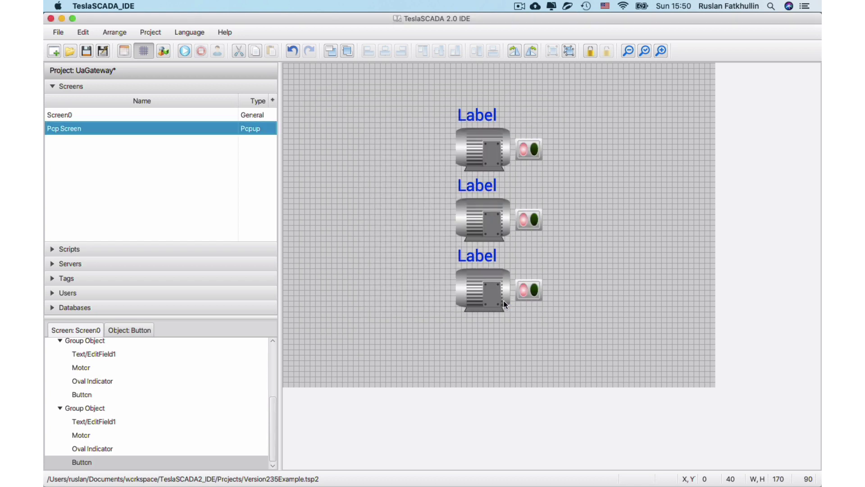
click(81, 250)
right_click(66, 132)
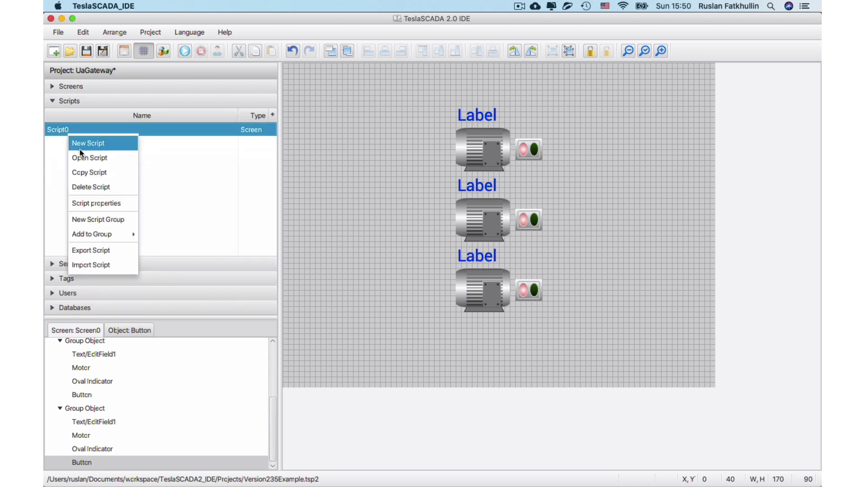
click(92, 204)
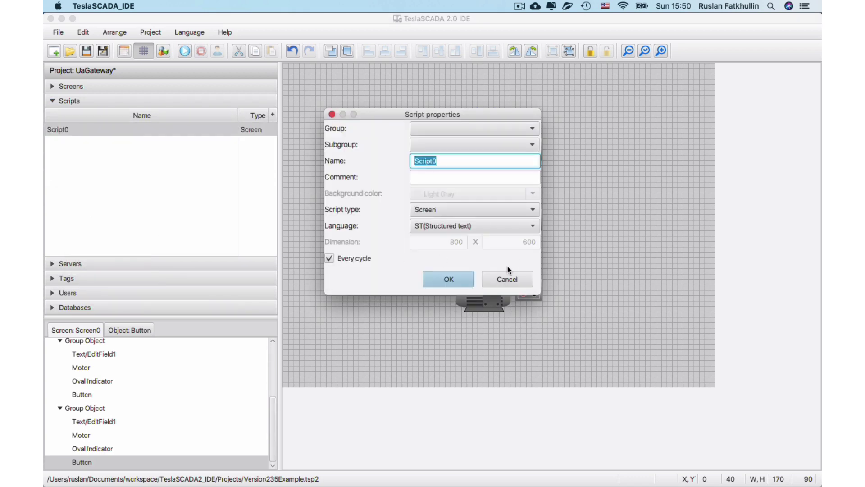
click(507, 279)
Check the update interval in the project's general settings and close them without changes
click(123, 51)
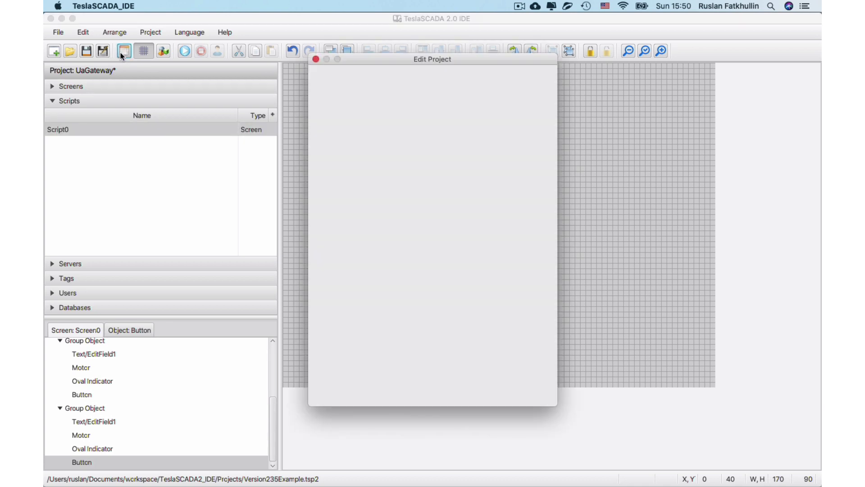
click(431, 132)
drag(432, 132, 403, 132)
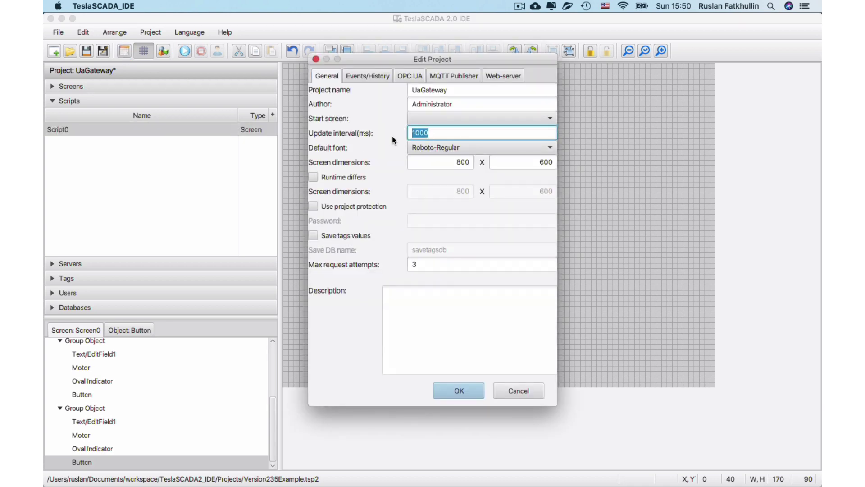
click(519, 391)
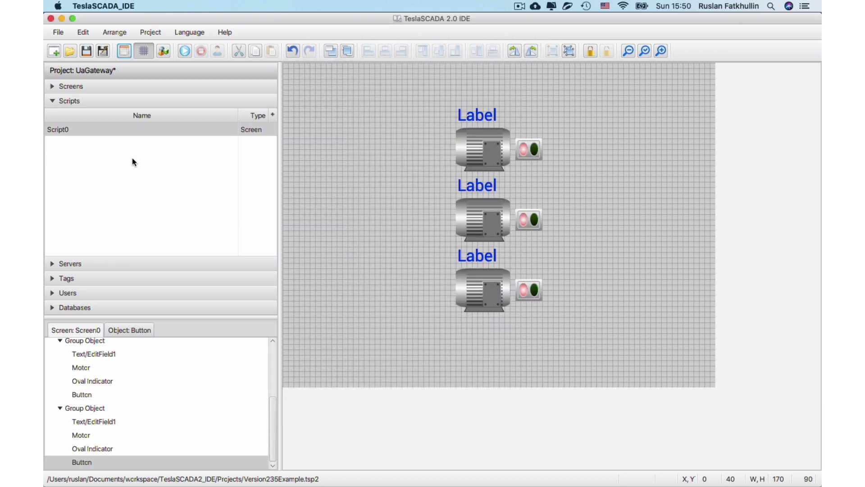
Open Script0 and examine the opening lines that read the "value" and "firstrun" global arguments
double_click(104, 135)
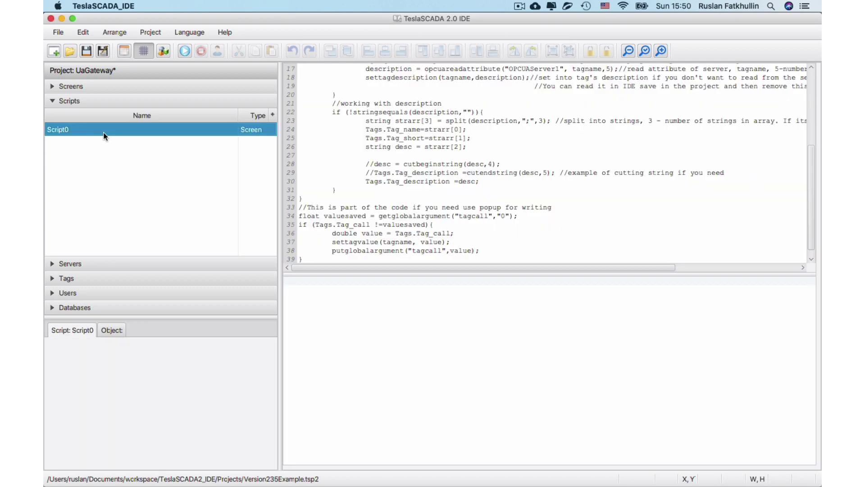
scroll(538, 180, up, 5)
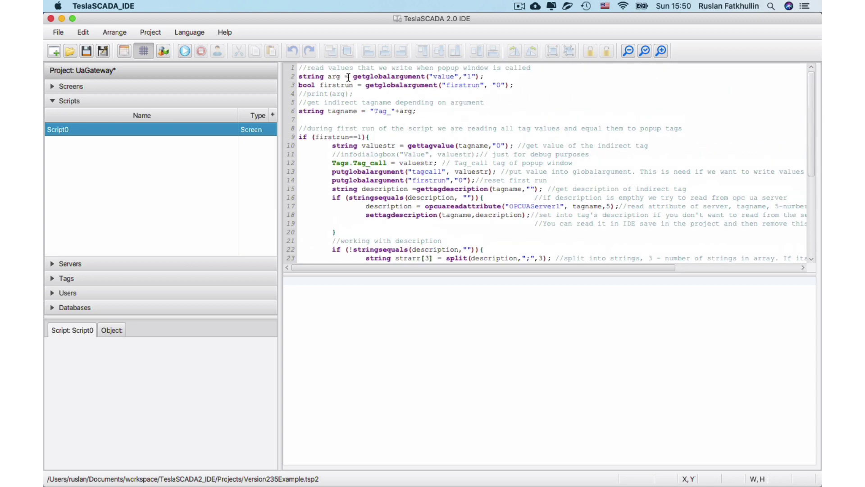
drag(352, 77, 429, 77)
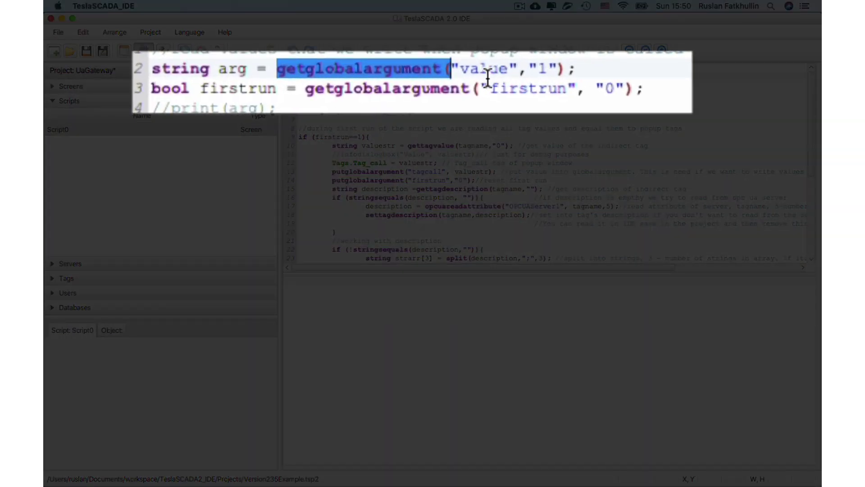
click(306, 88)
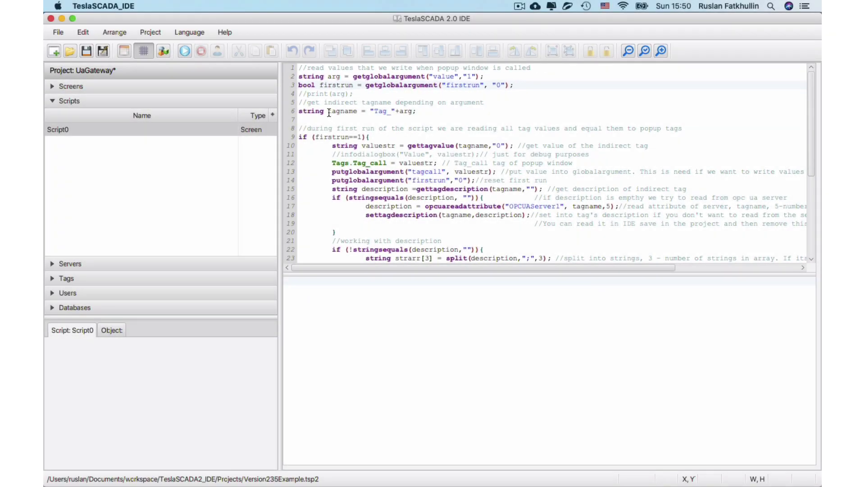
Compare the script's tagname variable with the project tags Tag_1, Tag_2 and Tag_3
drag(329, 113, 357, 112)
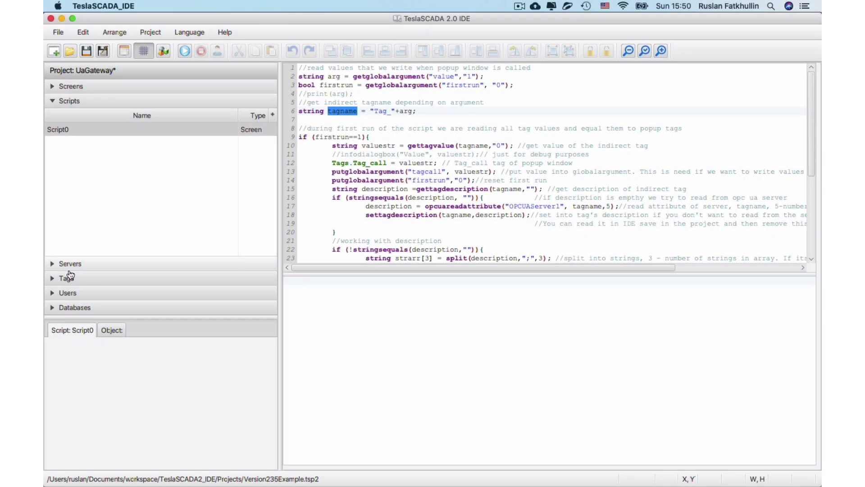
click(66, 278)
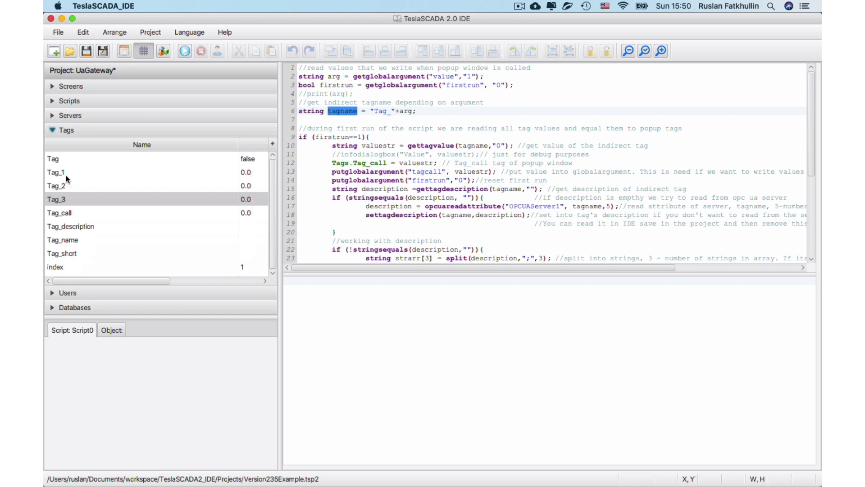
click(65, 174)
click(61, 189)
click(63, 200)
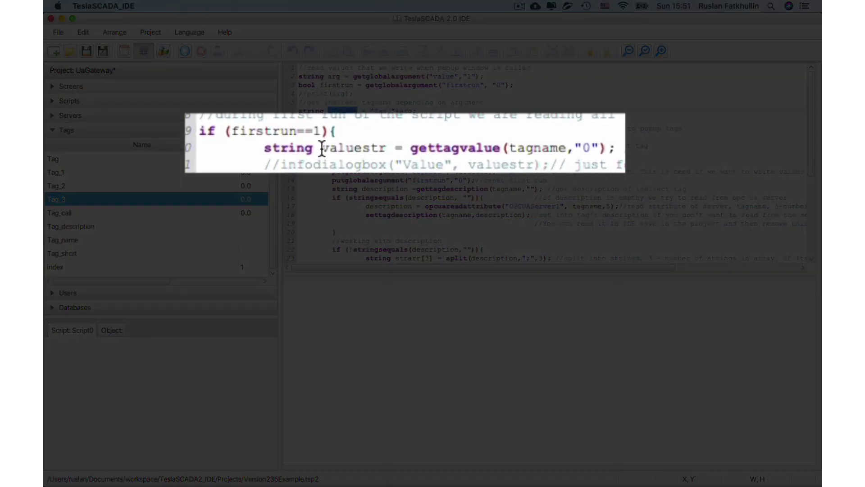
Examine the gettagvalue call in the first-run block, including its tagname and default value arguments
drag(361, 146, 503, 147)
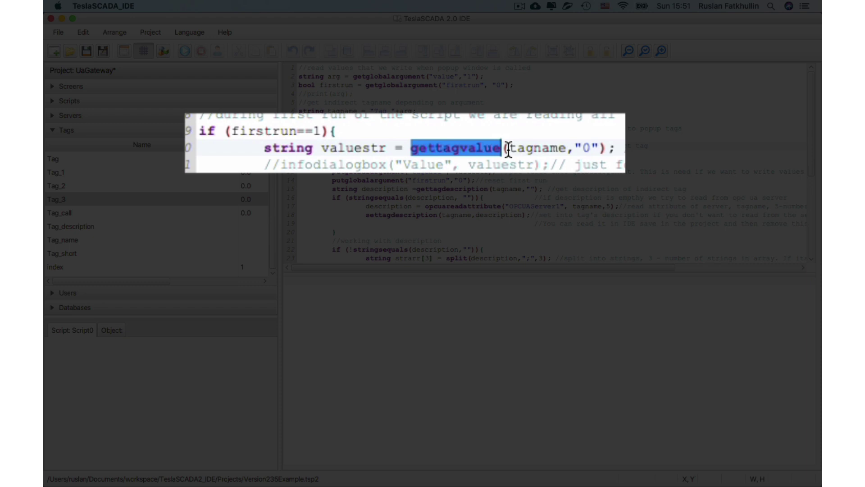
drag(508, 149, 566, 148)
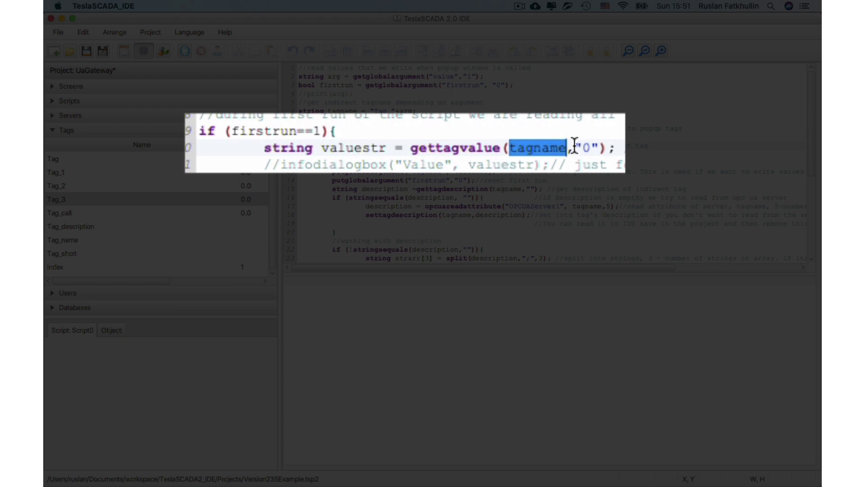
drag(575, 145, 600, 147)
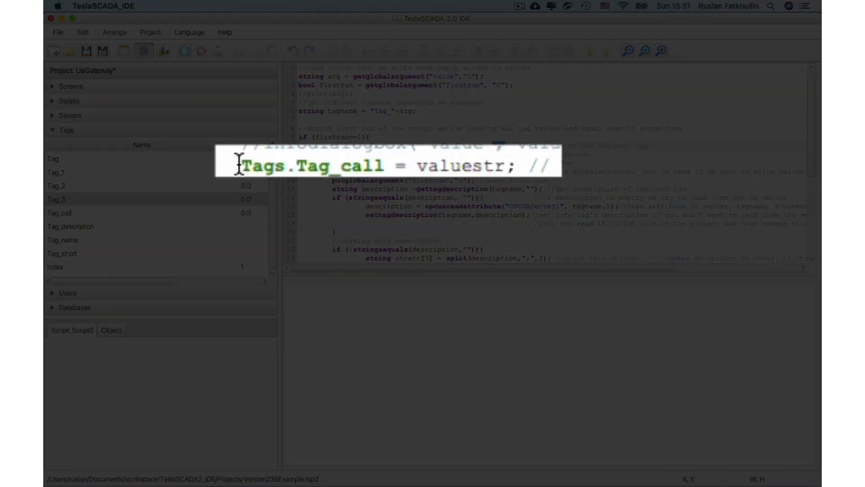
Examine the assignment to Tags.Tag_call and the putglobalargument call that stores the "tagcall" value
drag(332, 163, 244, 173)
click(417, 166)
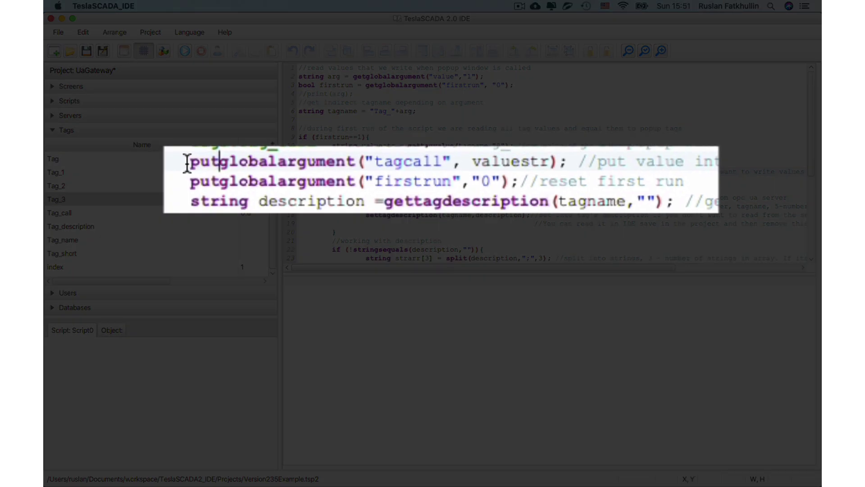
drag(330, 172, 364, 167)
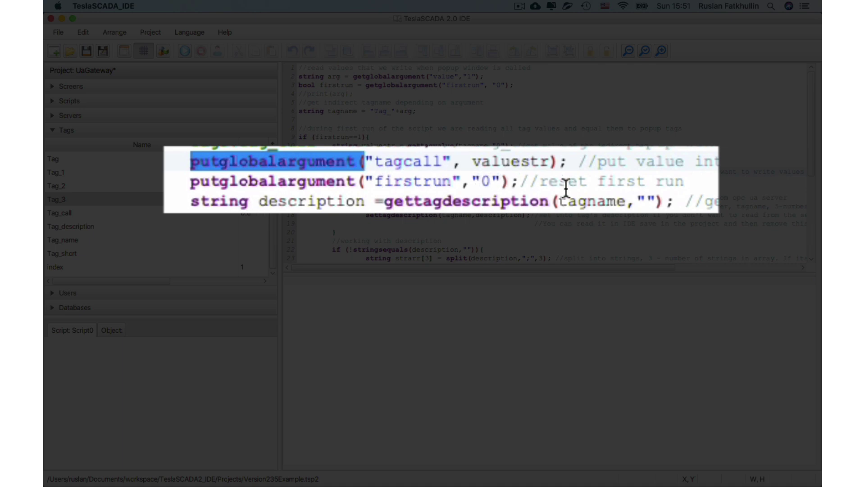
Examine the script's gettagdescription call and the Description in Tag_3's properties, closing them without changes
scroll(393, 194, down, 2)
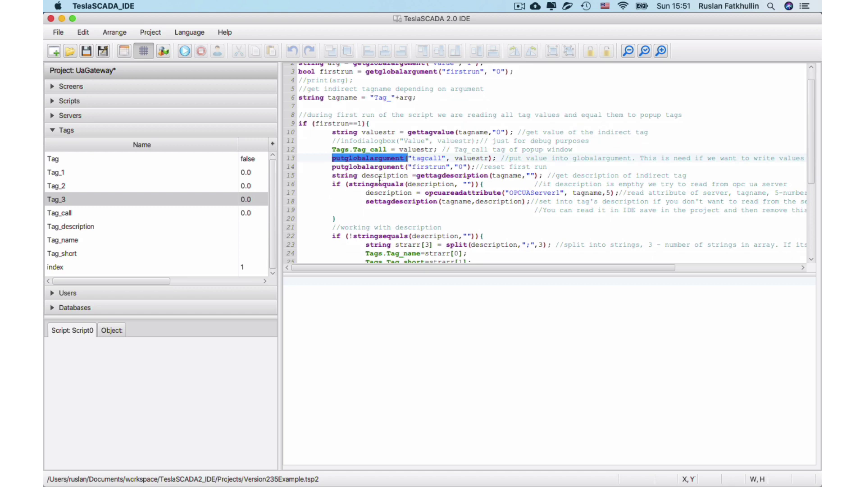
drag(362, 175, 498, 176)
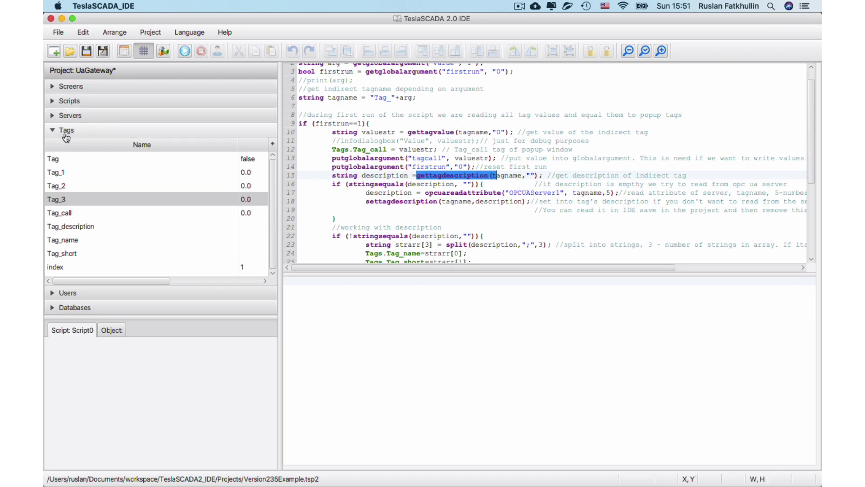
double_click(77, 198)
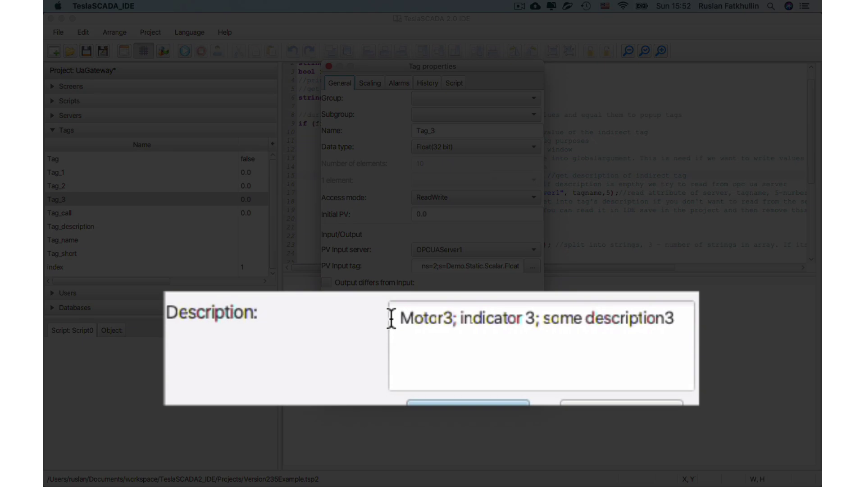
drag(391, 317, 676, 319)
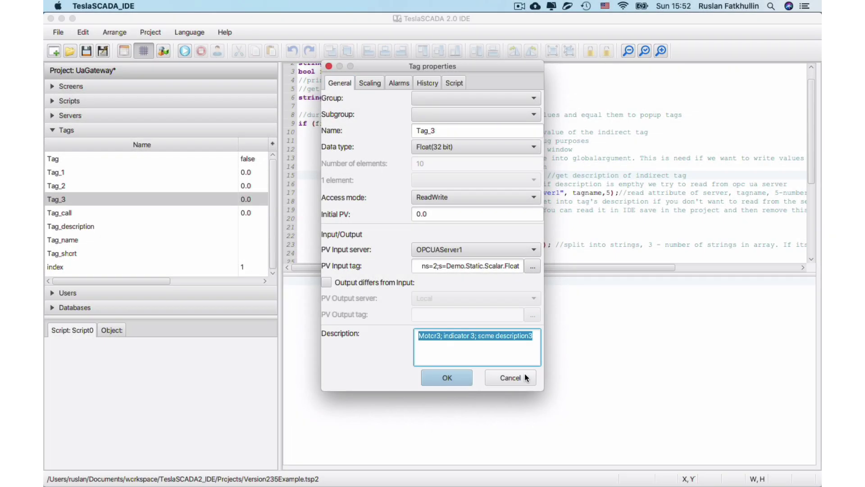
click(525, 378)
Examine the script block that reads an empty description from OPCUAServer1 and stores it in the tag
scroll(381, 201, down, 5)
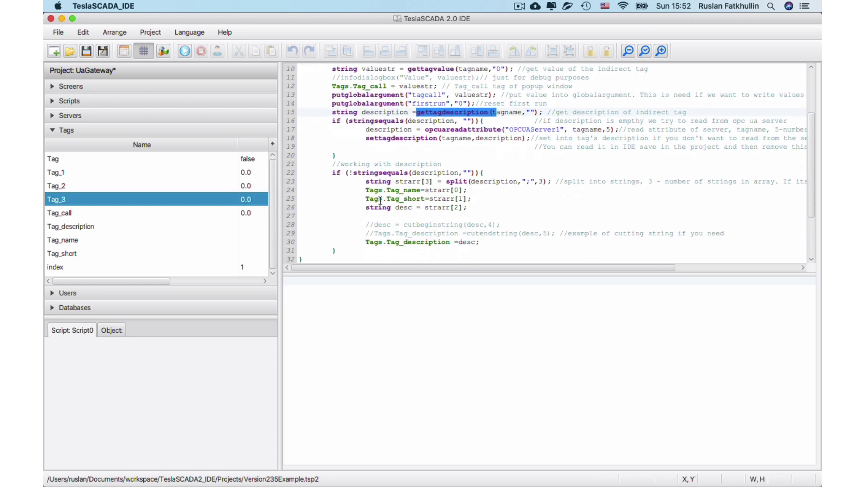
drag(331, 122, 346, 154)
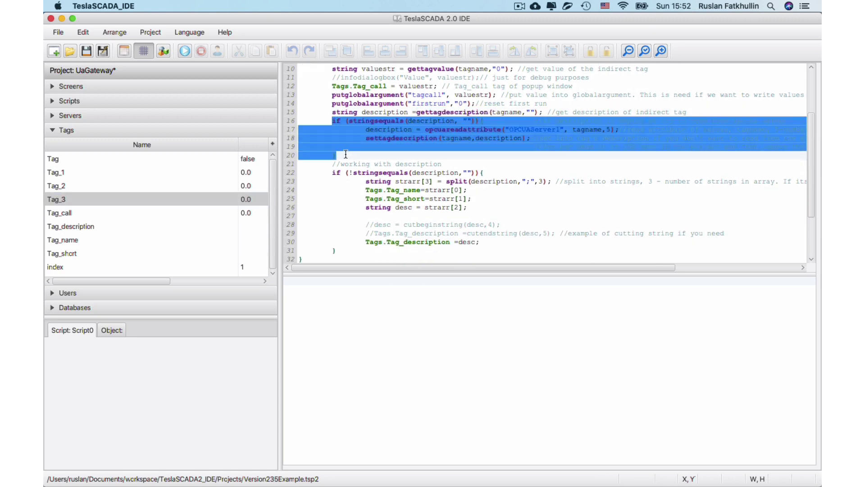
click(323, 113)
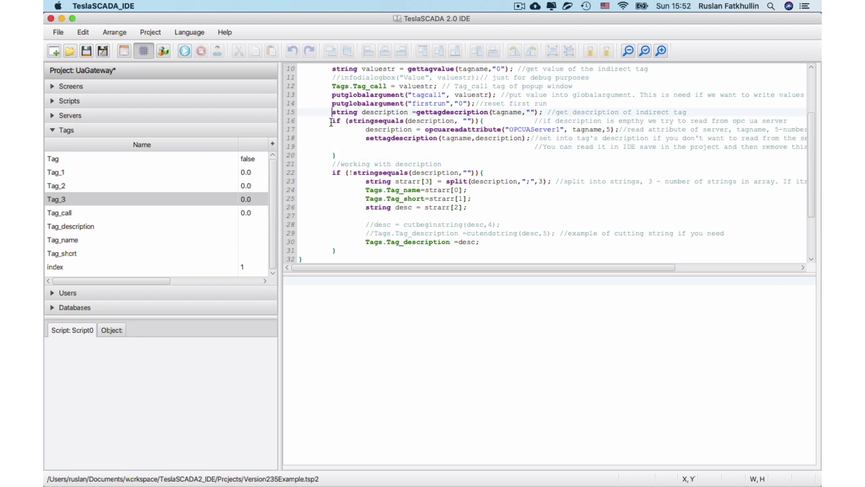
drag(332, 121, 344, 151)
click(303, 99)
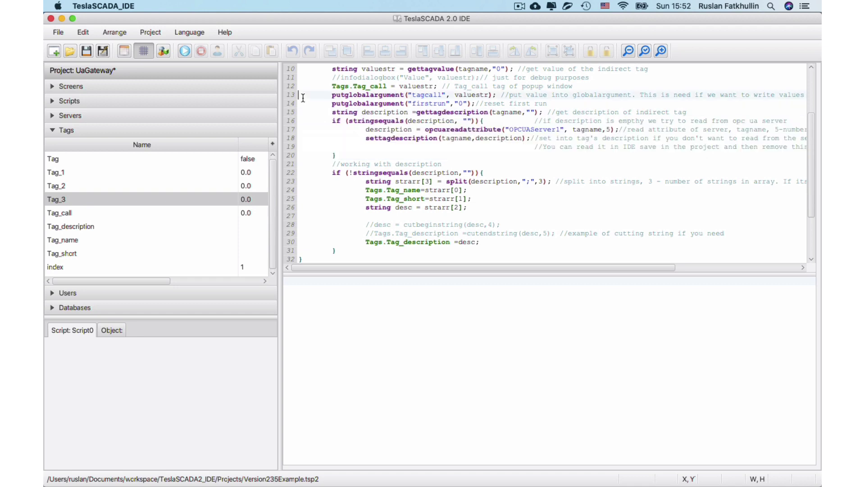
Examine how the script splits the description by semicolon into Tag_name, Tag_short and the desc string
scroll(363, 171, down, 4)
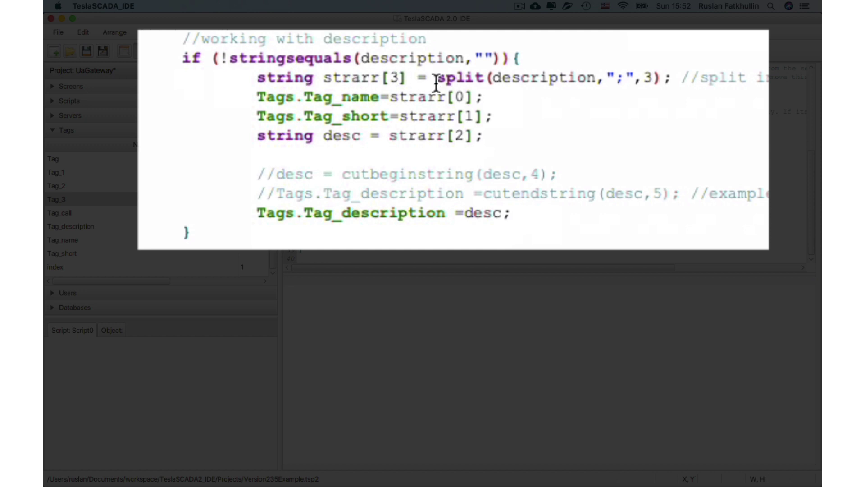
drag(435, 82, 641, 84)
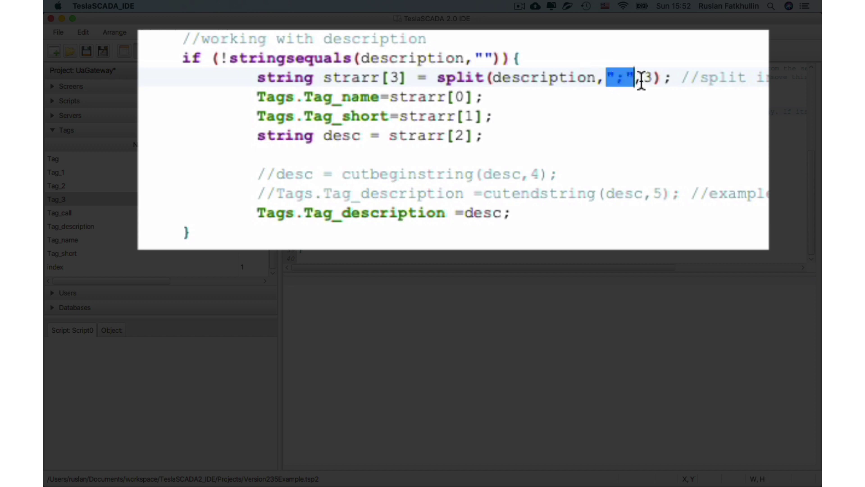
double_click(647, 78)
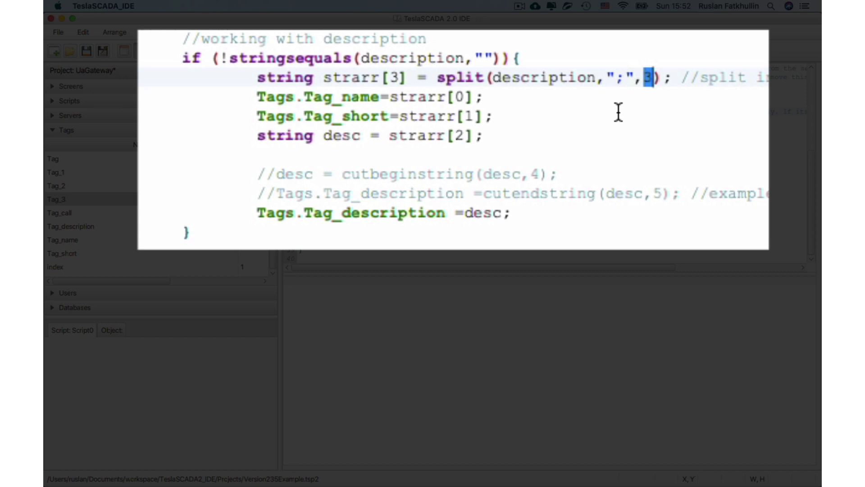
drag(258, 97, 382, 101)
drag(258, 117, 389, 118)
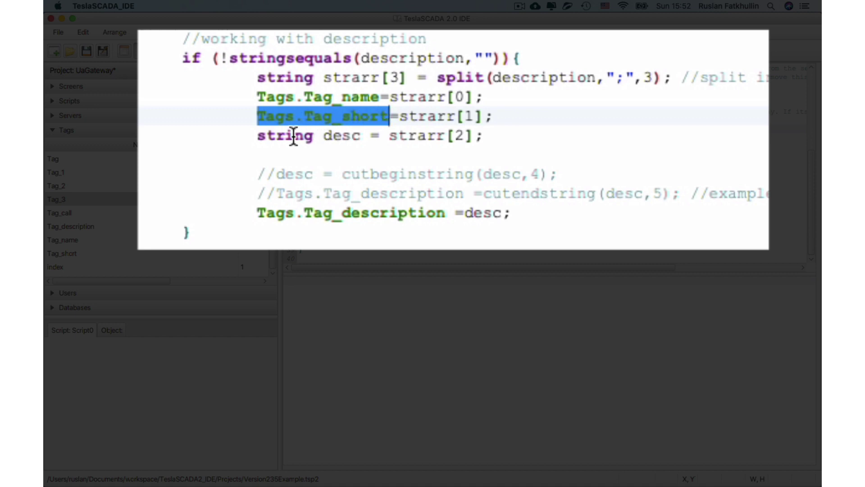
drag(257, 135, 361, 139)
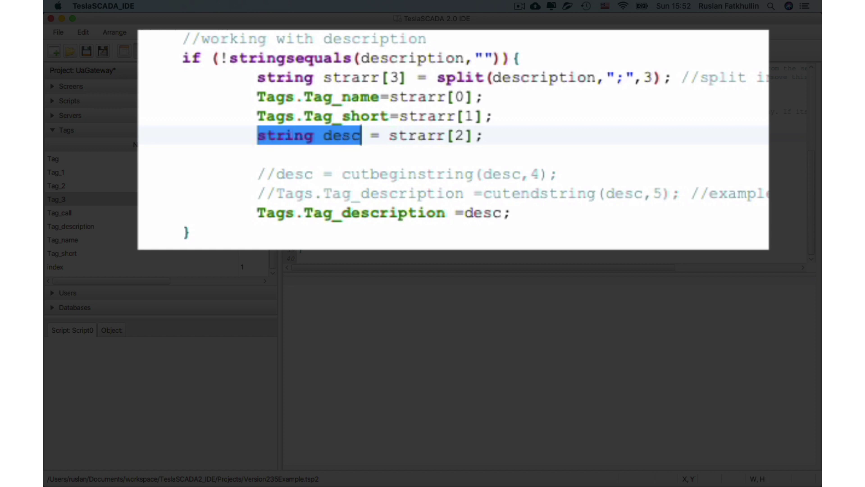
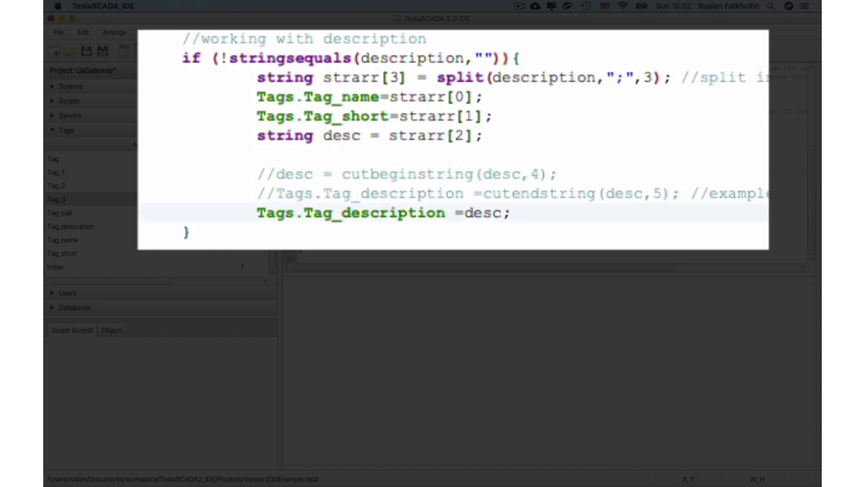
Save the project and run it with Screen0 open
click(103, 51)
click(77, 85)
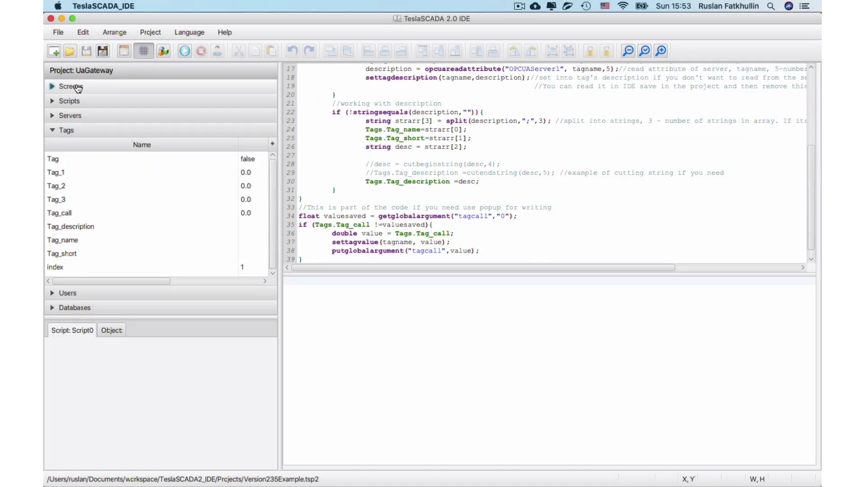
double_click(85, 116)
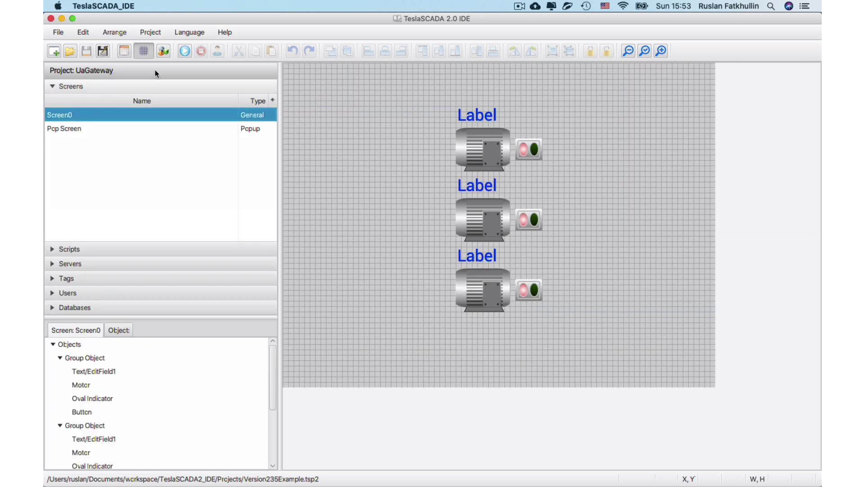
click(179, 50)
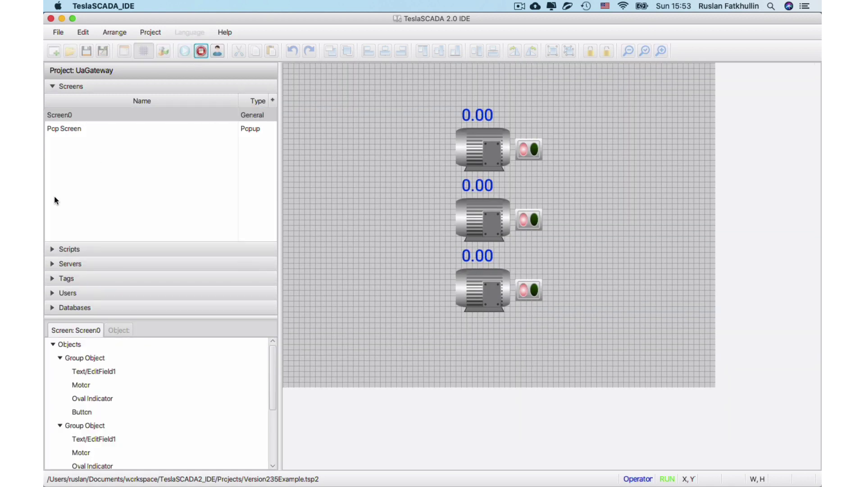
Set the running project's tag values: Tag_1 to 1, Tag_2 to 2 and Tag_3 to 3
click(56, 278)
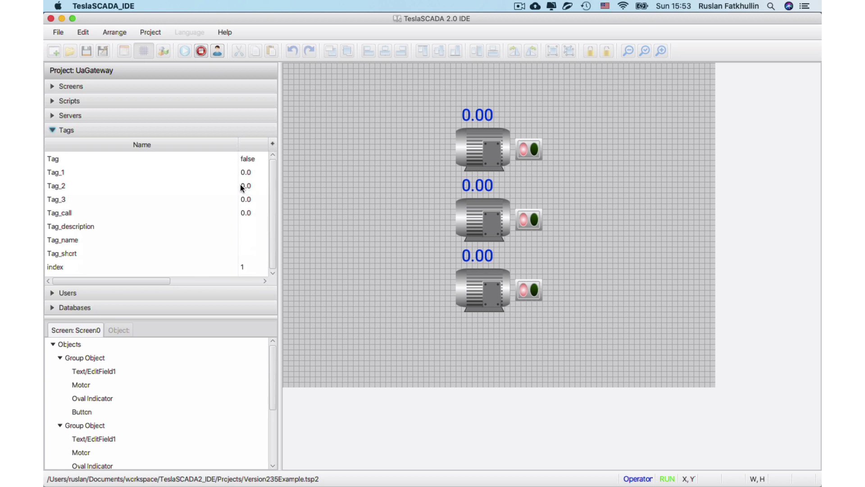
double_click(241, 172)
text(1)
click(486, 203)
double_click(240, 187)
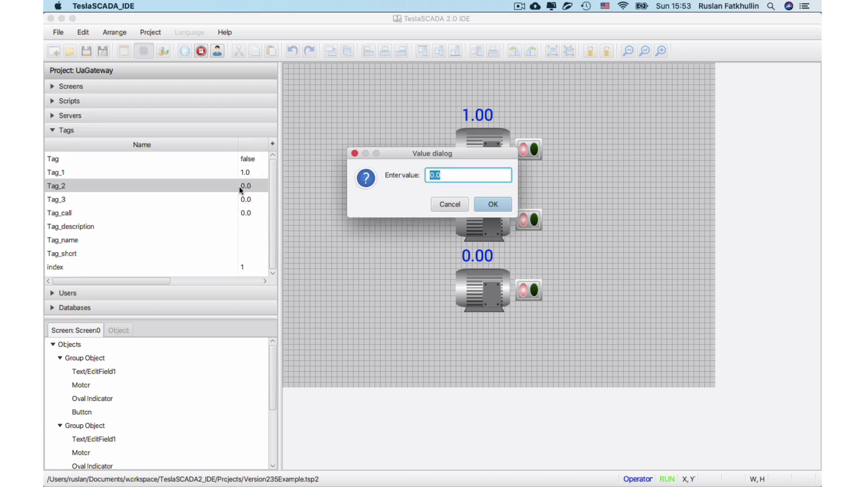
text(2)
click(481, 204)
double_click(100, 201)
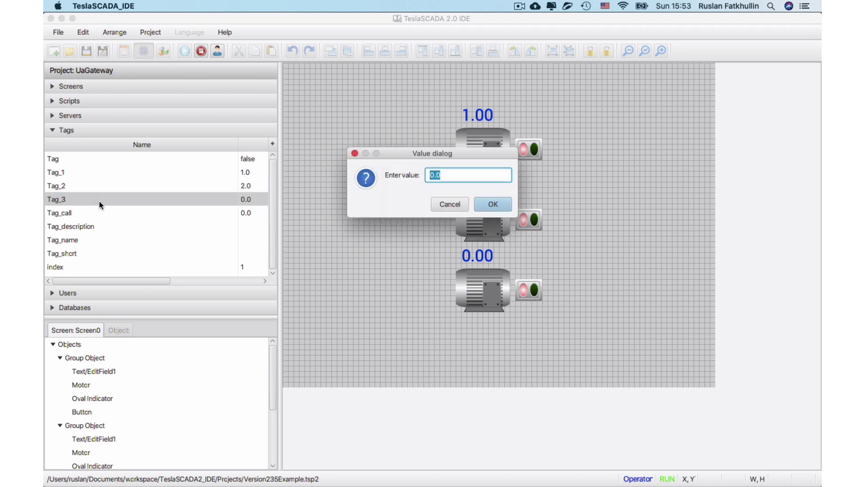
text(3)
click(493, 204)
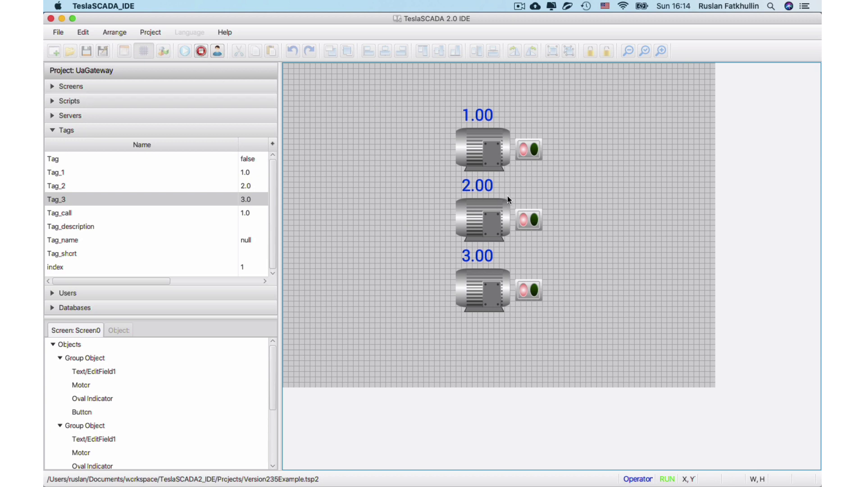
View the shared popup for the second and third motors, including its VALUE entry, without changing anything, and stop the running project
click(469, 220)
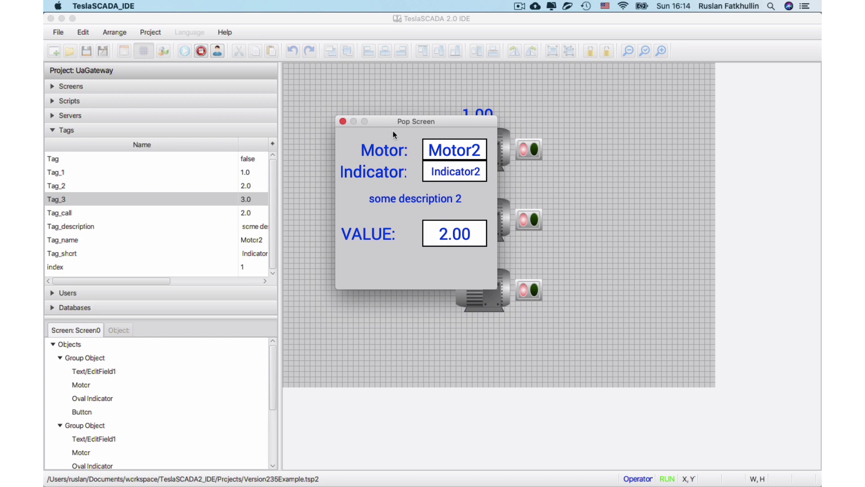
click(342, 122)
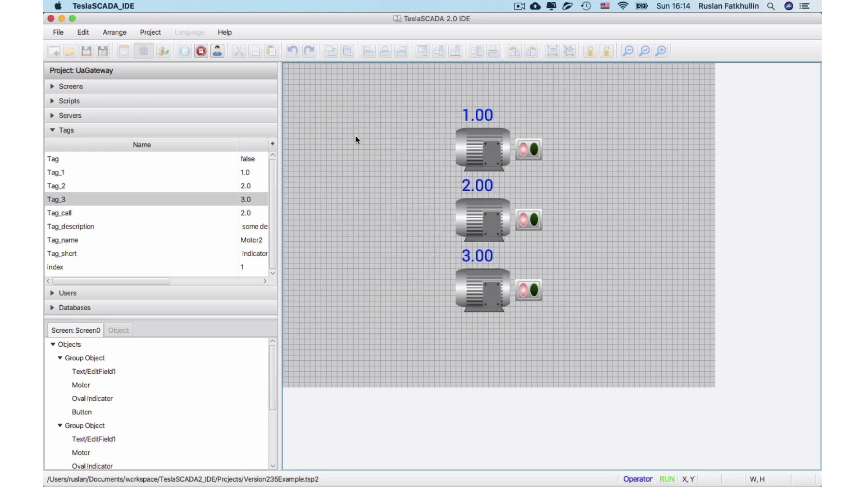
click(474, 281)
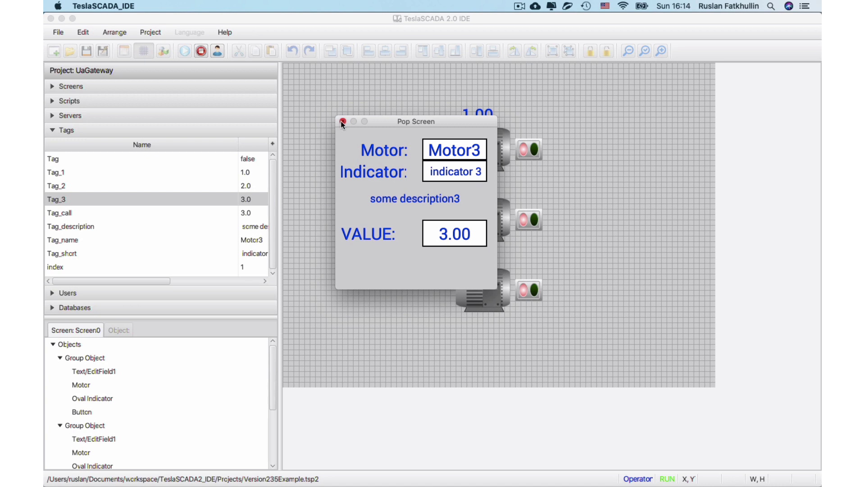
click(442, 238)
click(476, 204)
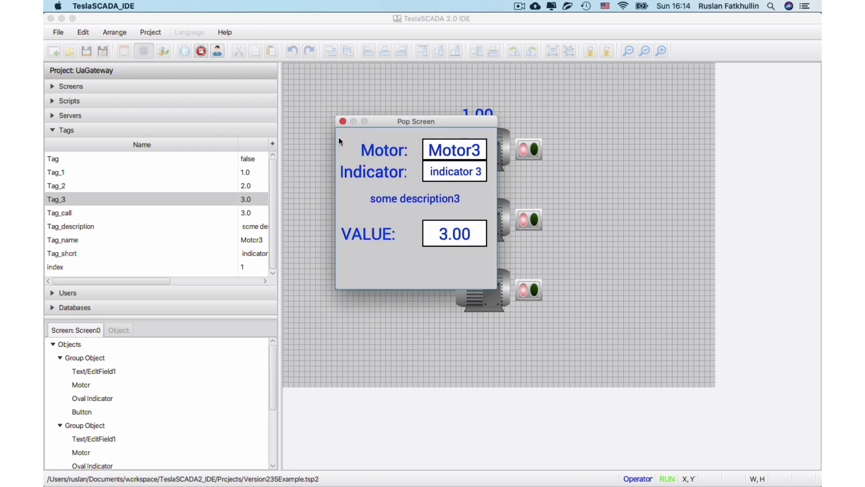
click(343, 123)
click(203, 52)
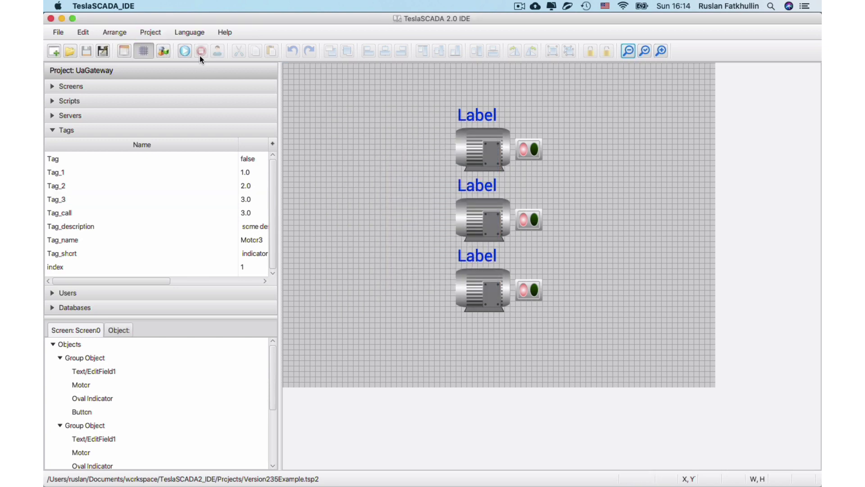
Examine Script0's block that compares Tag_call with the saved argument and writes it through settagvalue and putglobalargument
click(58, 101)
click(67, 130)
double_click(66, 129)
scroll(380, 242, down, 1)
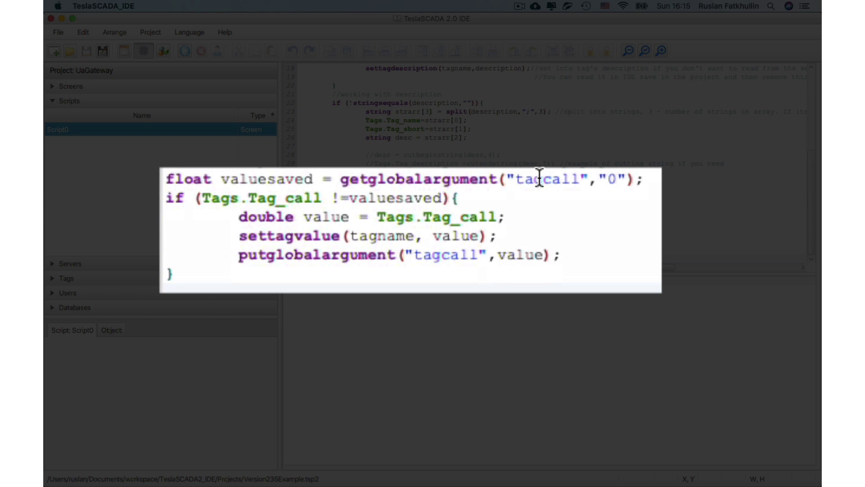
scroll(540, 178, up, 4)
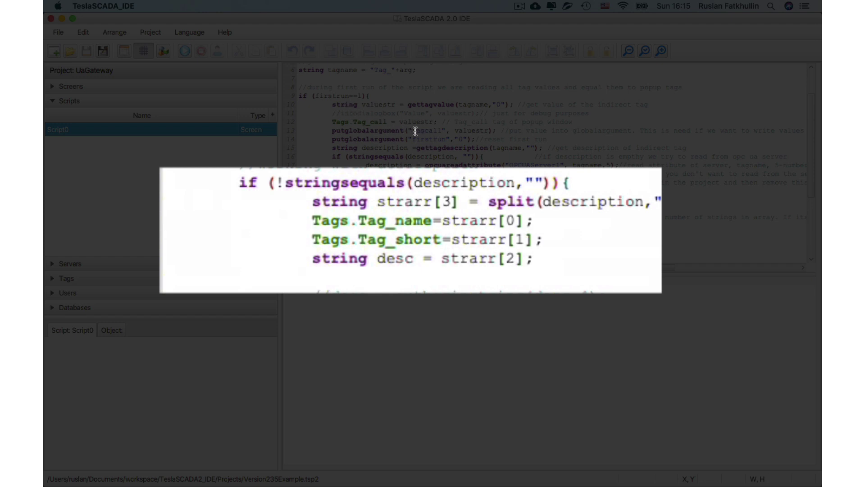
scroll(415, 131, down, 4)
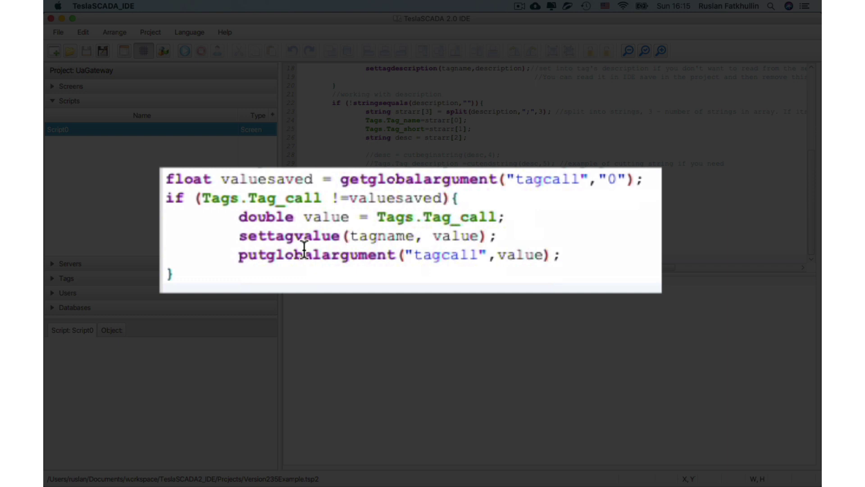
drag(242, 236, 415, 235)
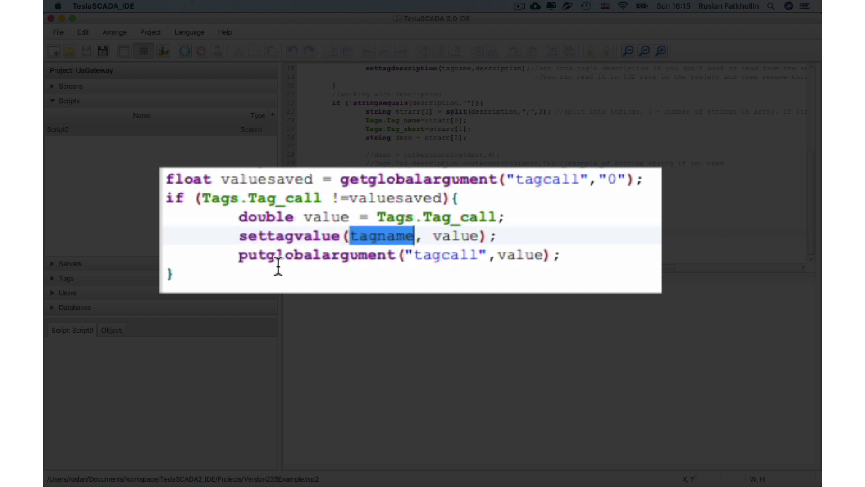
drag(239, 255, 395, 257)
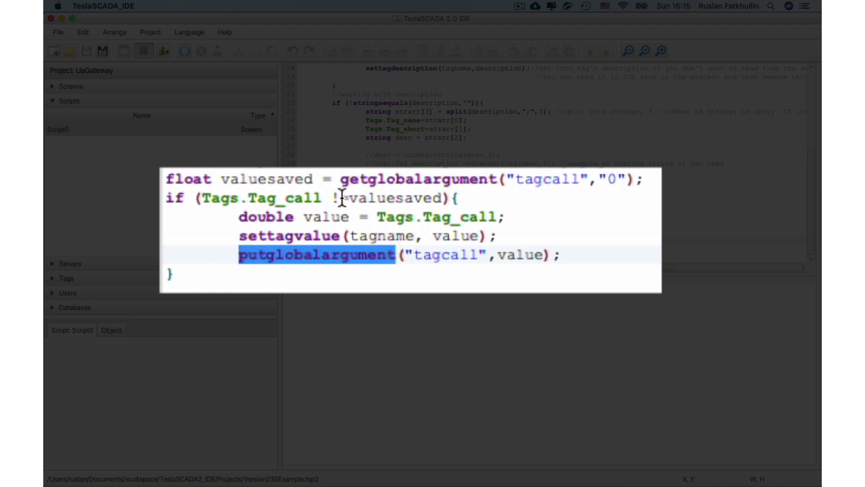
Run the project again with Screen0 open
click(54, 86)
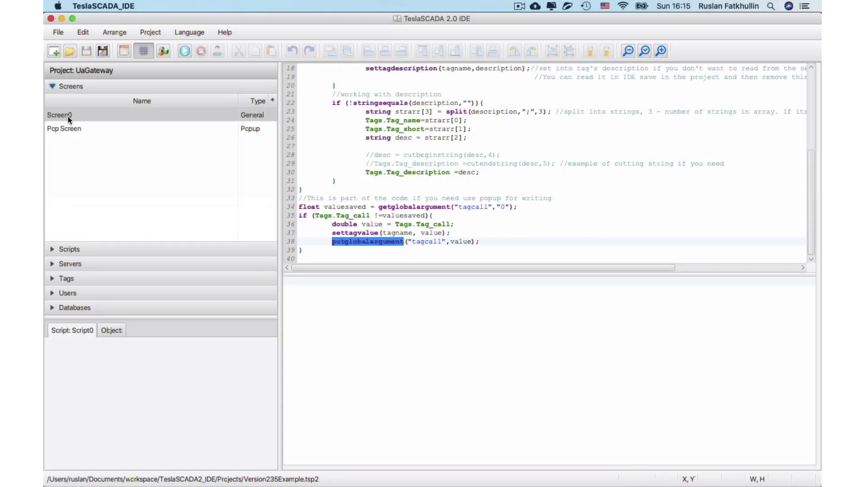
click(67, 115)
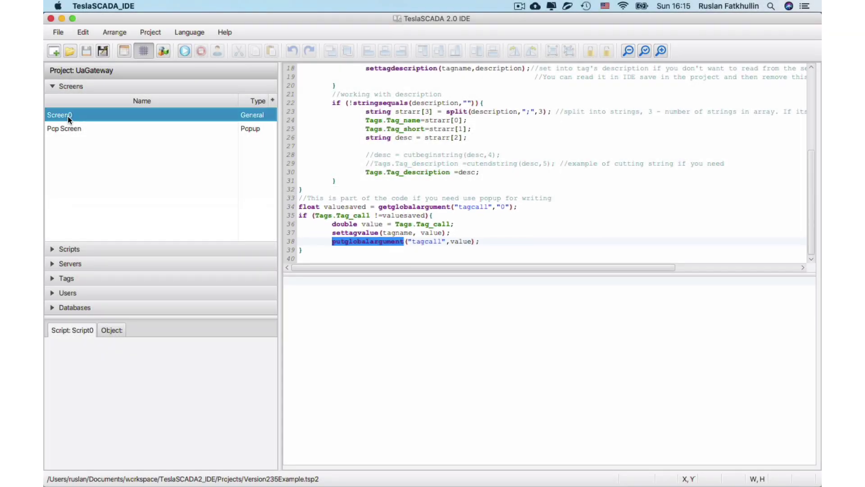
click(189, 50)
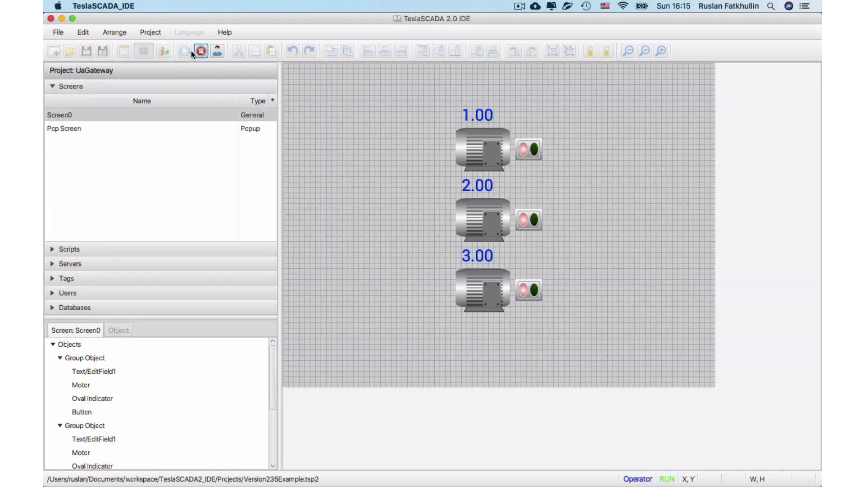
Set VALUE to 12 in the second motor's popup, close the popup and stop the project
click(482, 218)
click(445, 234)
text(12)
click(468, 210)
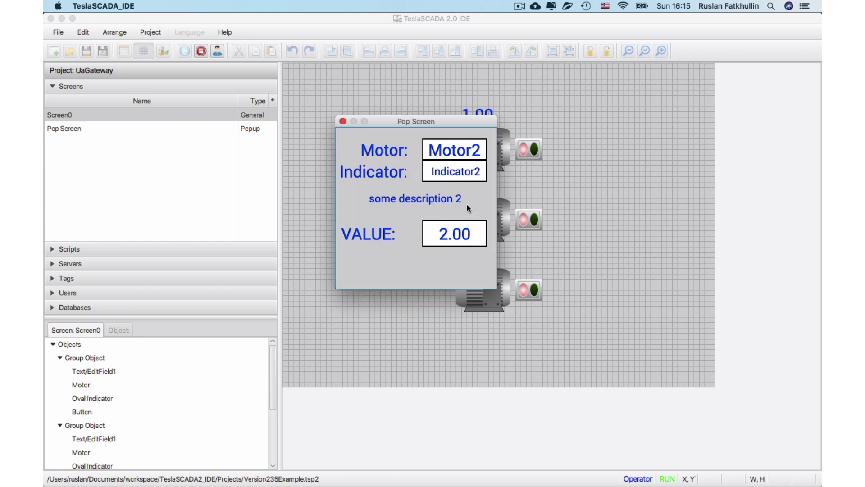
click(343, 122)
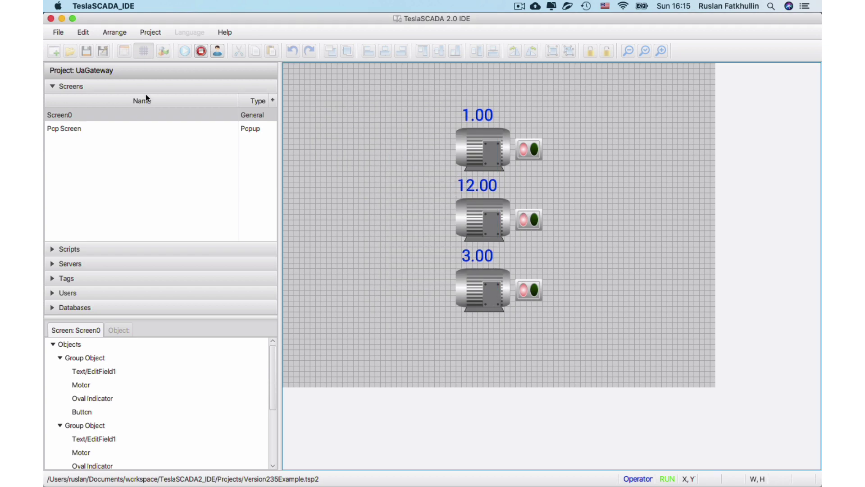
click(202, 51)
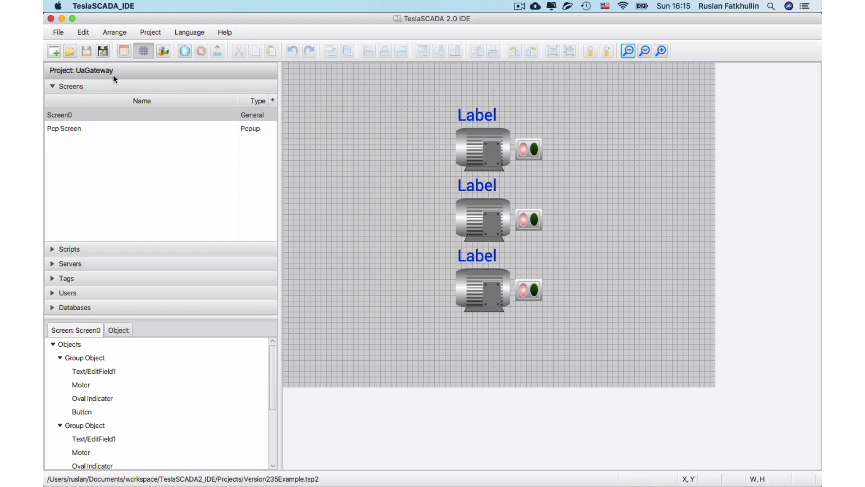
Examine Script0's opcuareadattribute call with its attribute number 5 and the settagdescription call beneath it
click(86, 250)
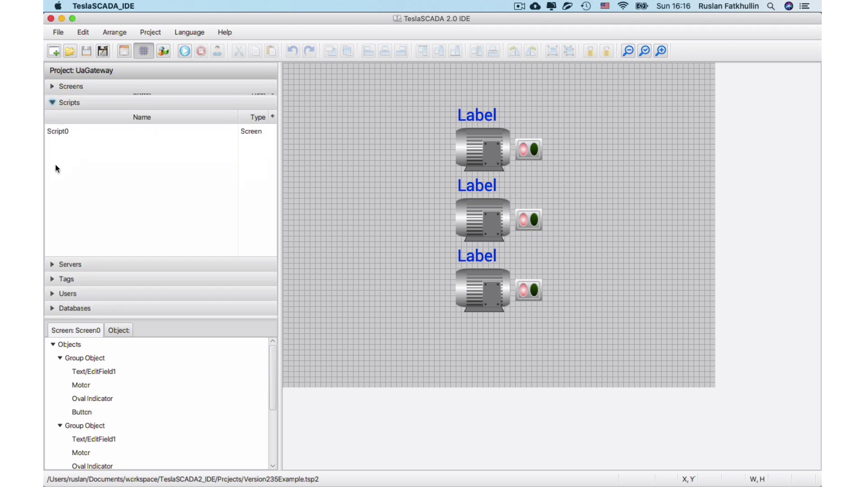
double_click(54, 131)
scroll(443, 192, up, 5)
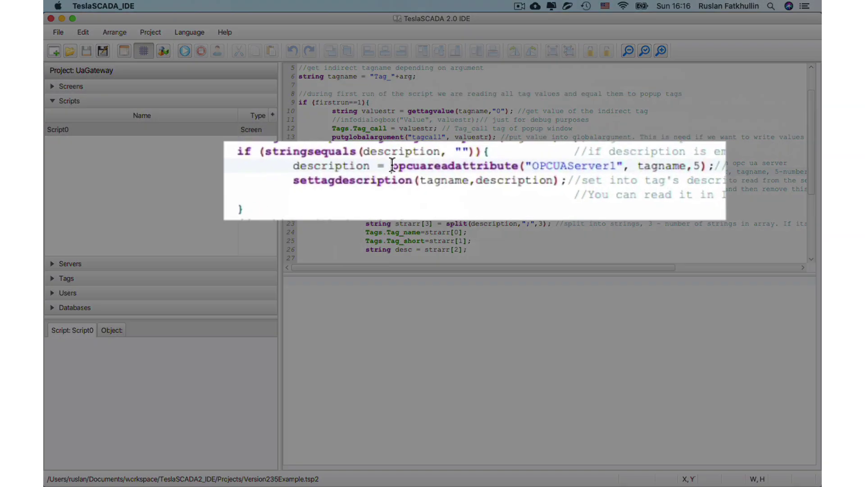
drag(425, 172, 782, 159)
click(550, 161)
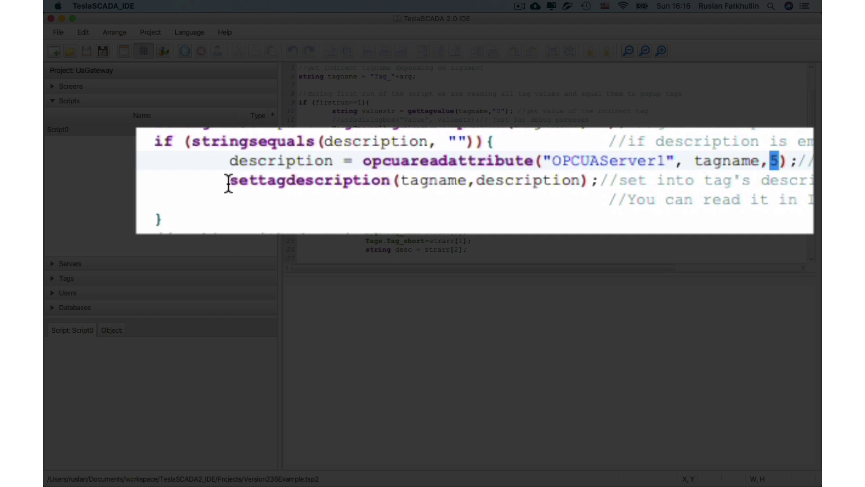
drag(229, 180, 390, 180)
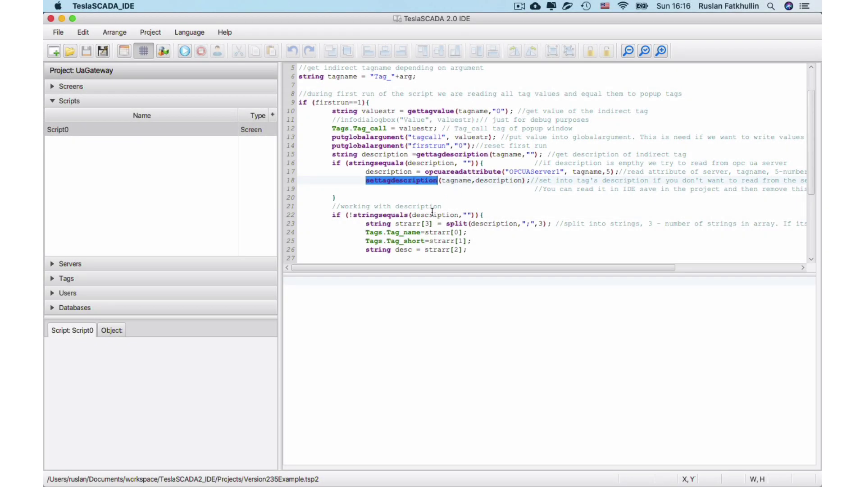
scroll(425, 217, down, 2)
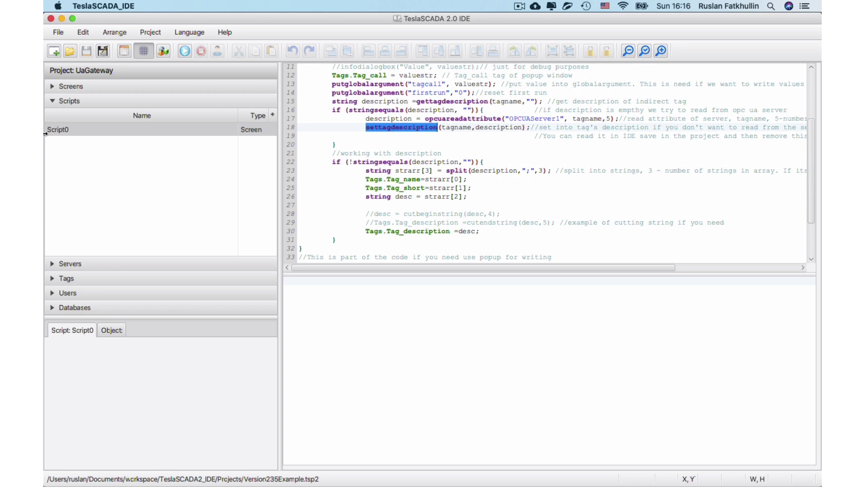
Check the URI in OPCUAServer1's properties and close them without changes
click(68, 264)
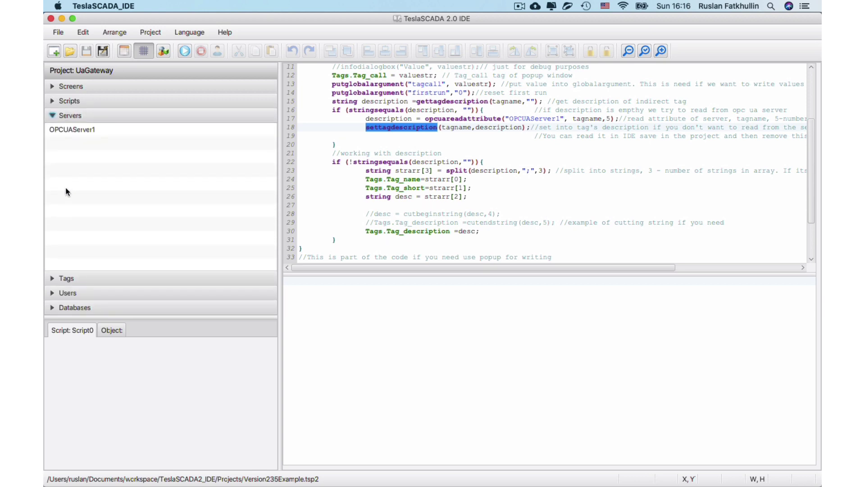
double_click(65, 130)
drag(413, 147, 540, 147)
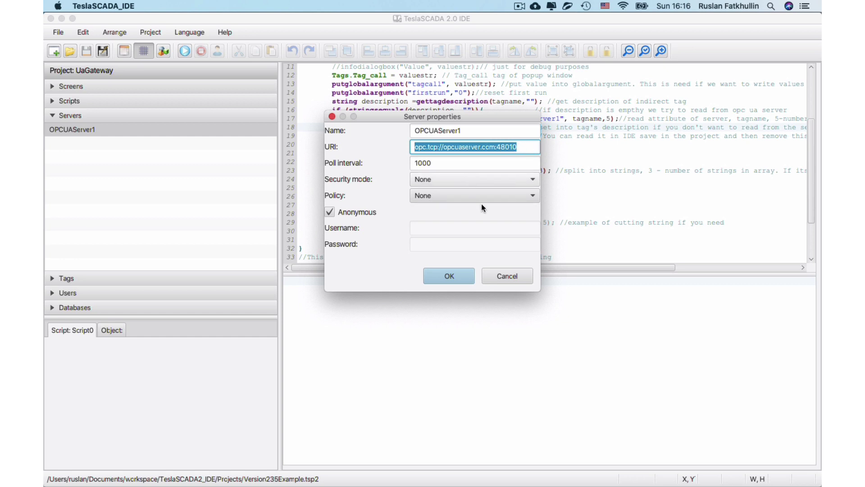
click(514, 275)
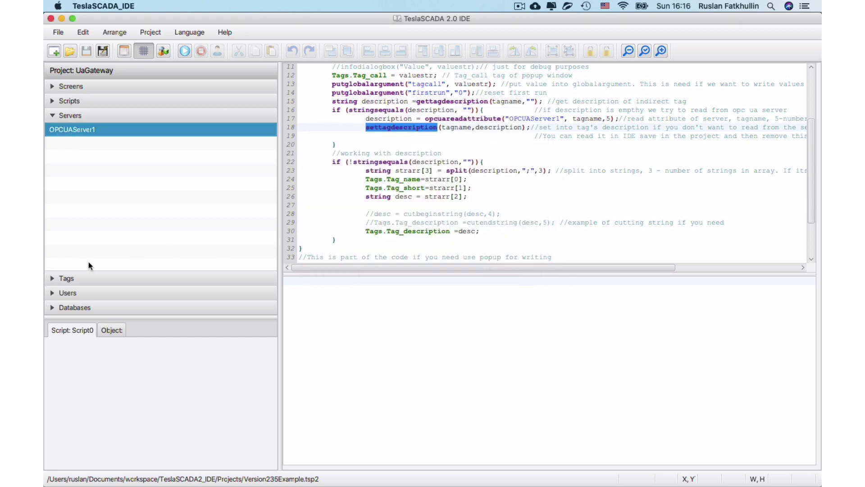
Clear the Description in Tag_1's properties and review the script's handling of an empty description
click(63, 278)
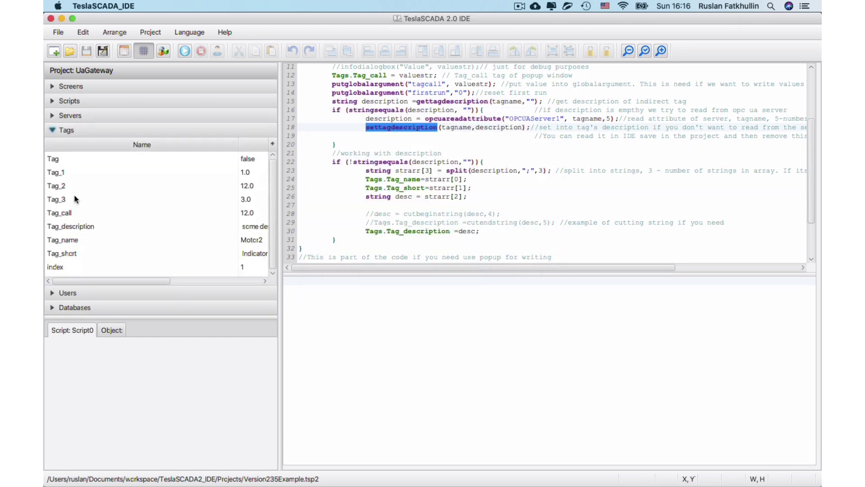
double_click(64, 176)
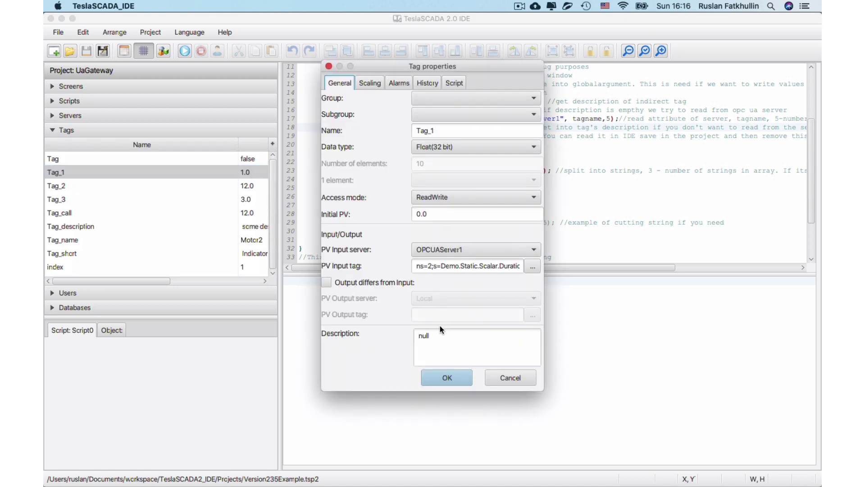
double_click(436, 336)
key(BackSpace)
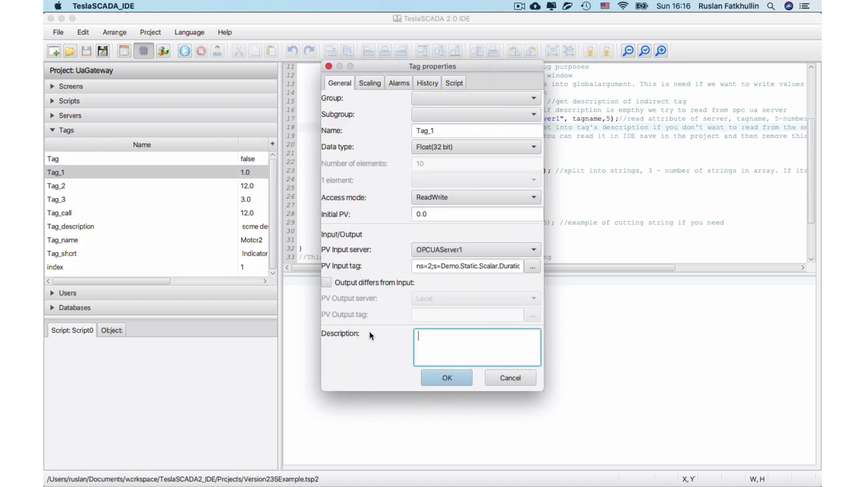
click(462, 381)
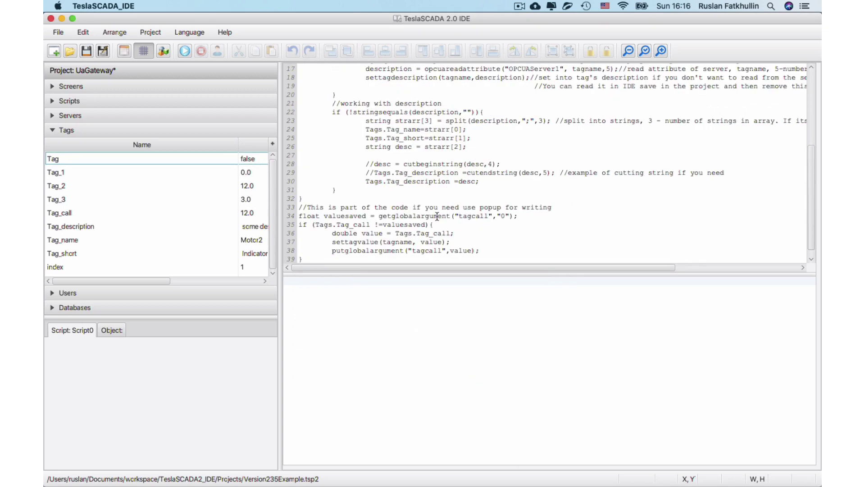
scroll(430, 189, up, 3)
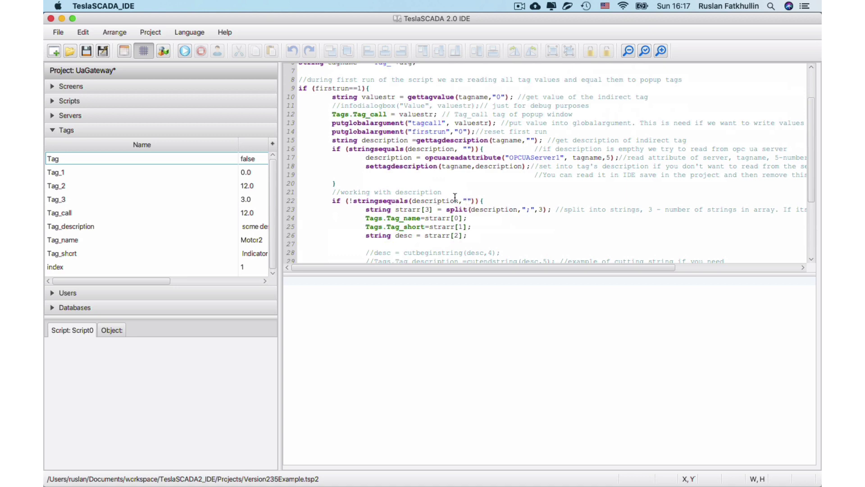
Save the project and open Screen0
click(86, 50)
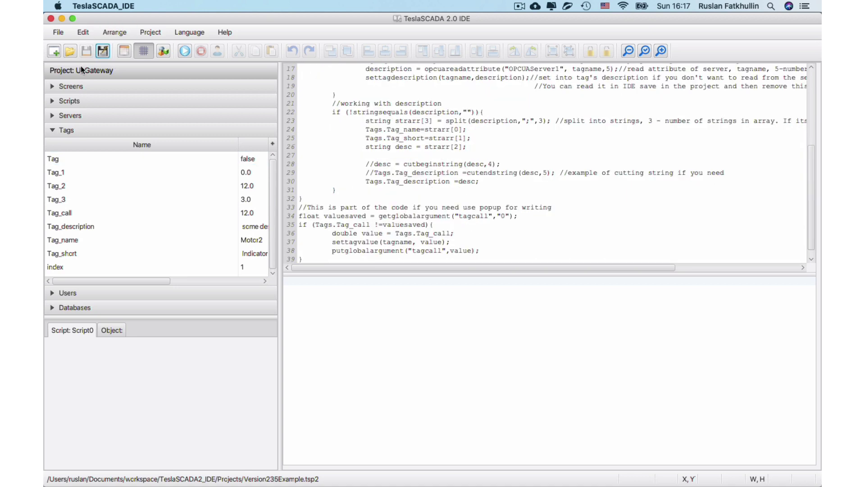
click(72, 87)
double_click(63, 115)
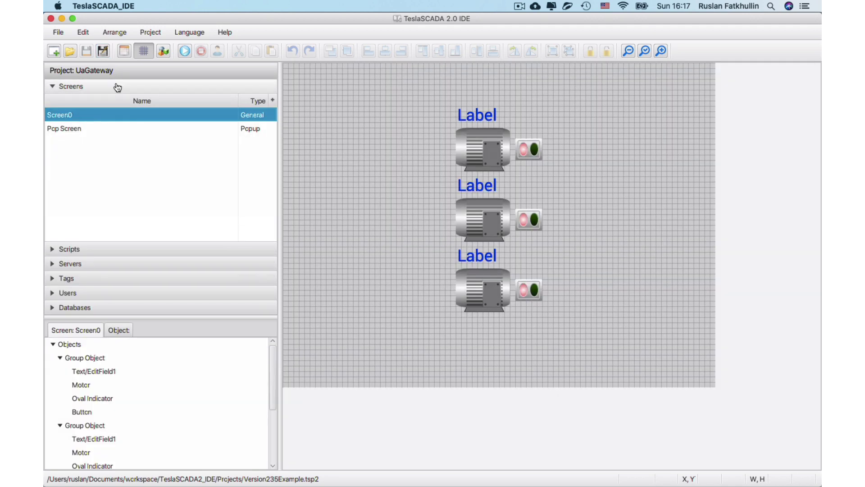
Run the project, view the first motor's popup on Screen0, and stop the simulation
click(188, 51)
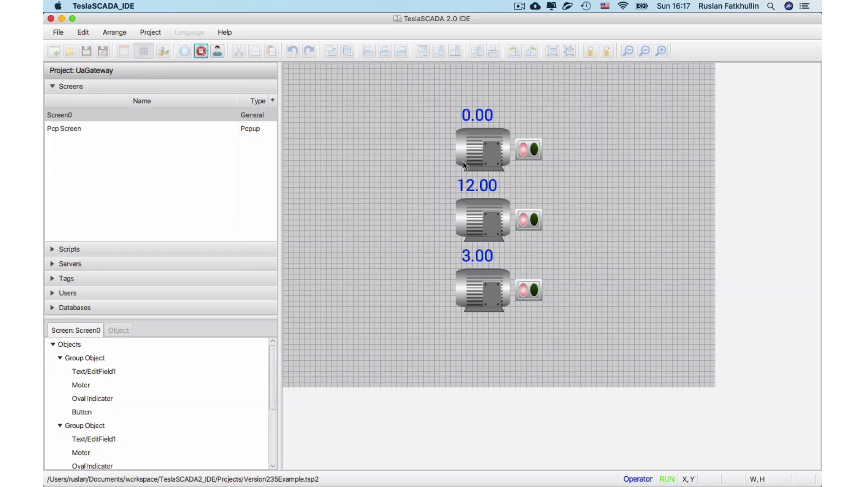
click(481, 160)
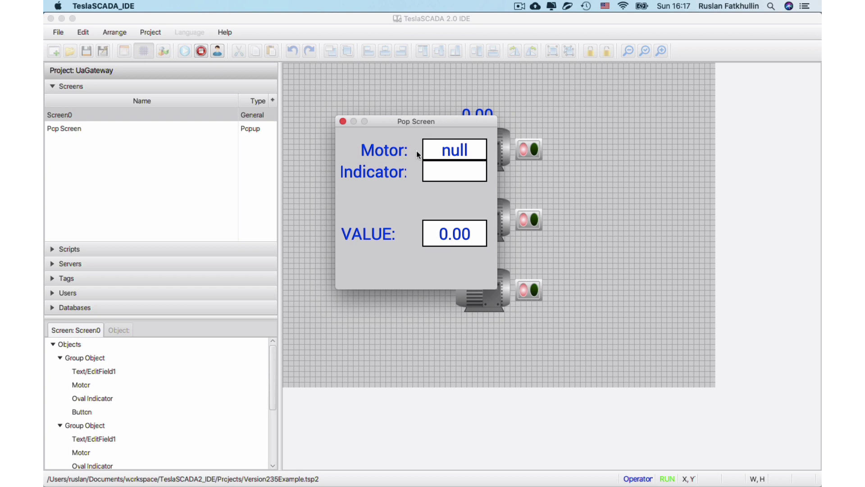
click(343, 121)
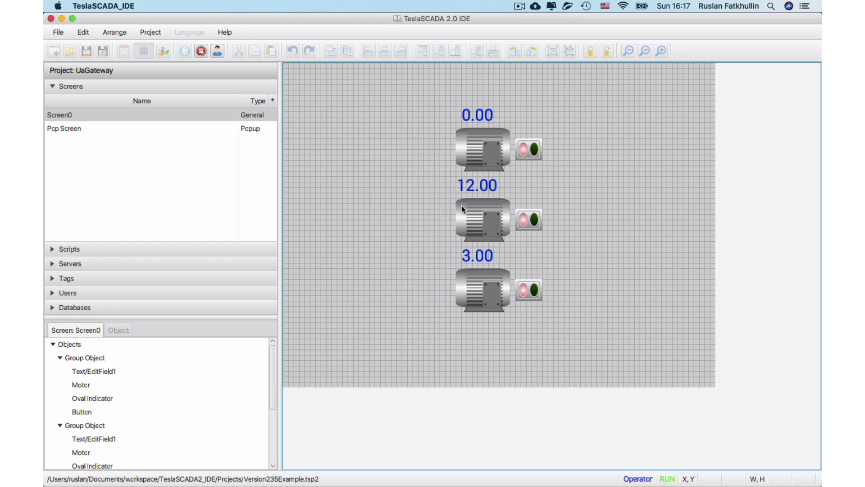
click(199, 52)
Uncomment the infodialogbox("Value", valuestr) debug line in Script0 and compile the script
click(73, 249)
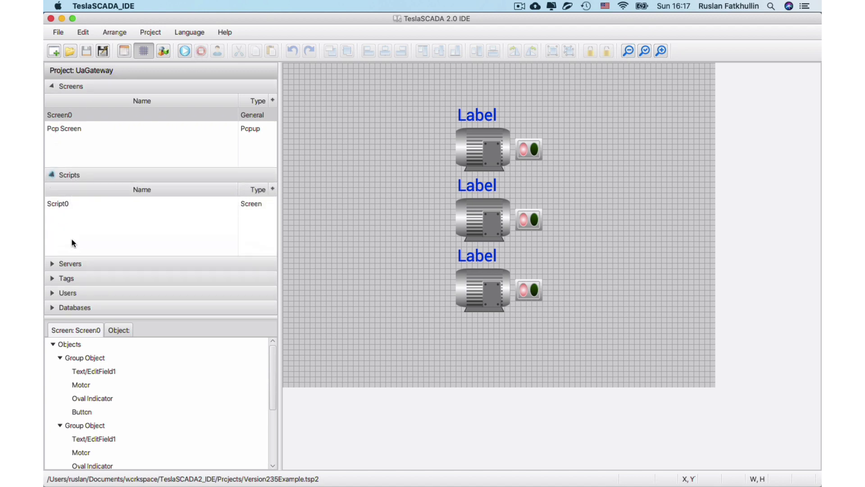
double_click(77, 128)
scroll(459, 187, up, 5)
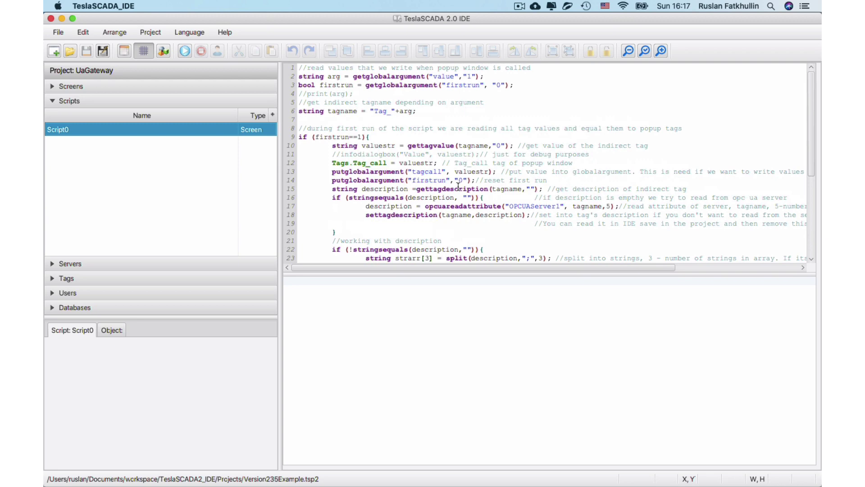
click(351, 153)
click(340, 154)
key(BackSpace)
key(BackSpace)
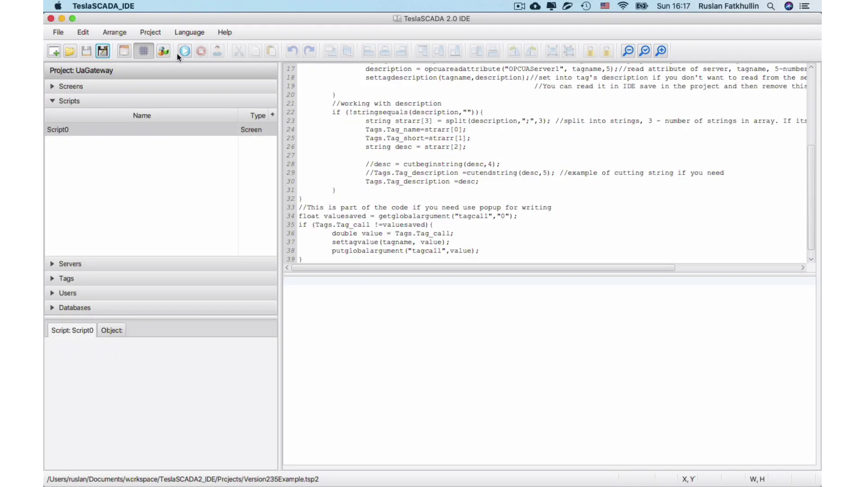
click(185, 51)
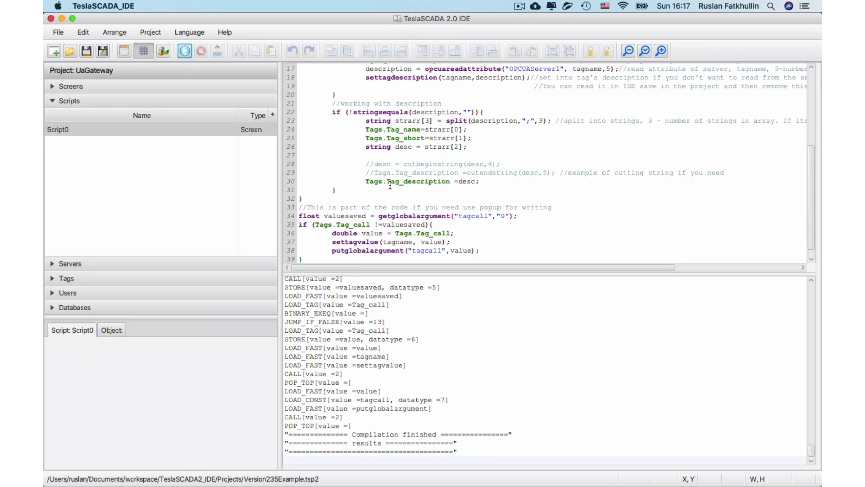
scroll(390, 184, up, 5)
scroll(403, 185, up, 1)
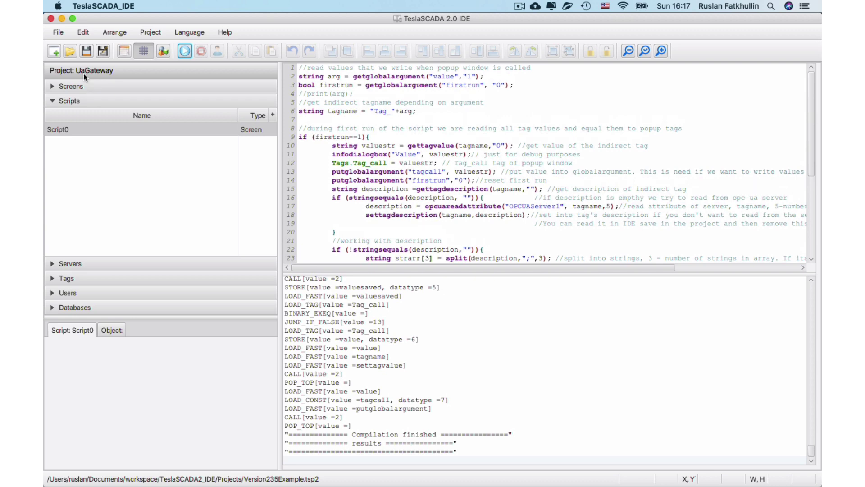
Save the project and reopen Screen0
click(103, 51)
click(71, 86)
double_click(60, 115)
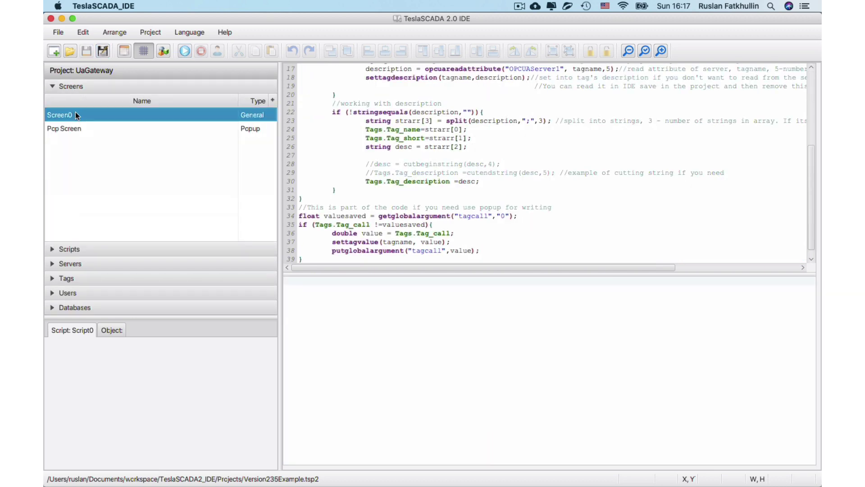
Run the project, call the second motor's popup, dismiss the Value dialog and close the popup
click(184, 51)
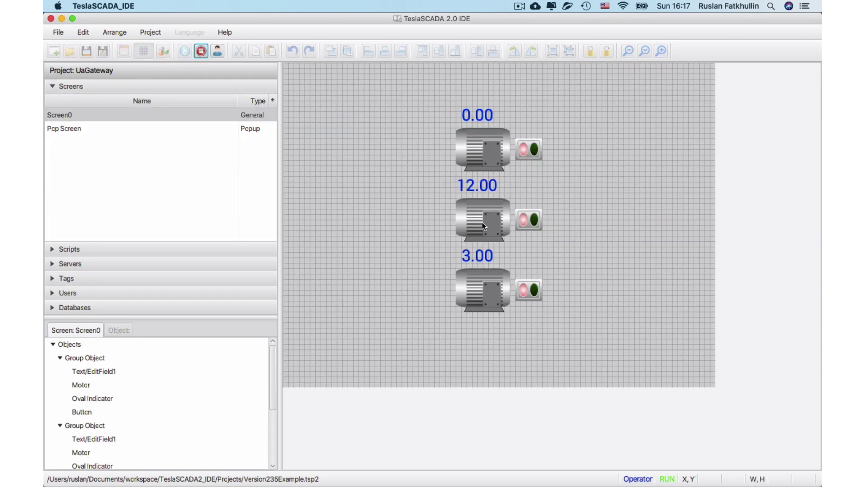
click(482, 223)
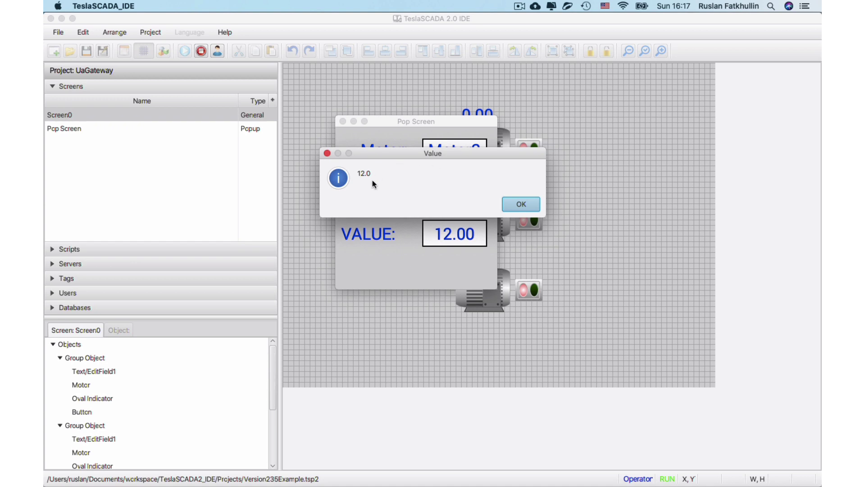
click(513, 204)
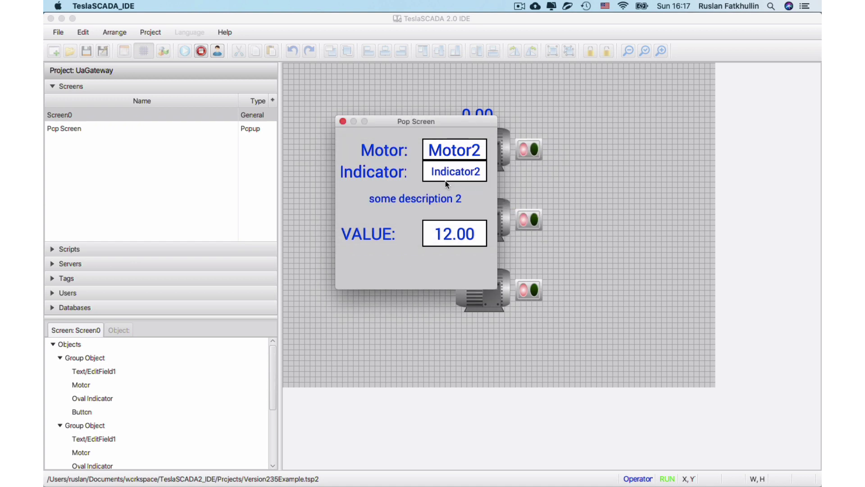
click(342, 120)
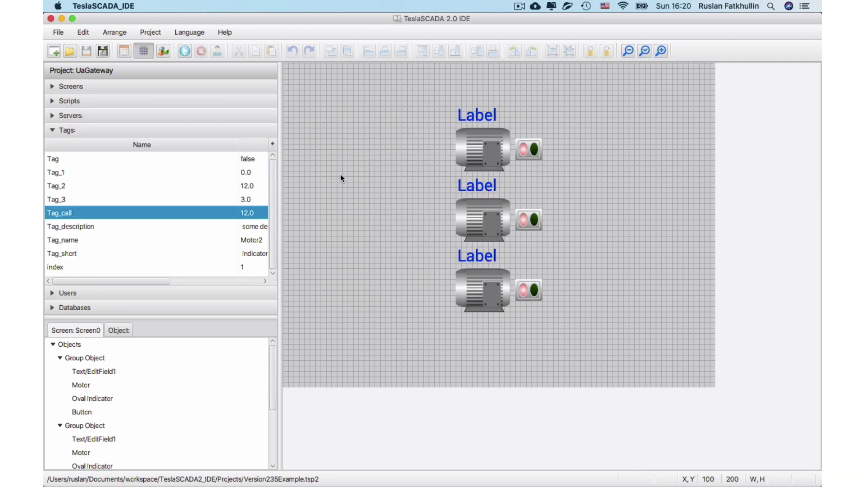
Export the project's tags to Excel as Exportedtags.xls in the Downloads folder
right_click(87, 214)
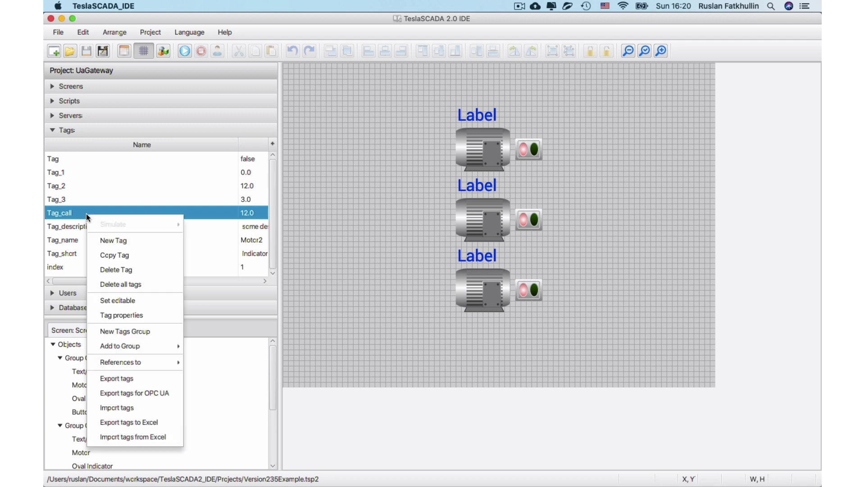
click(138, 421)
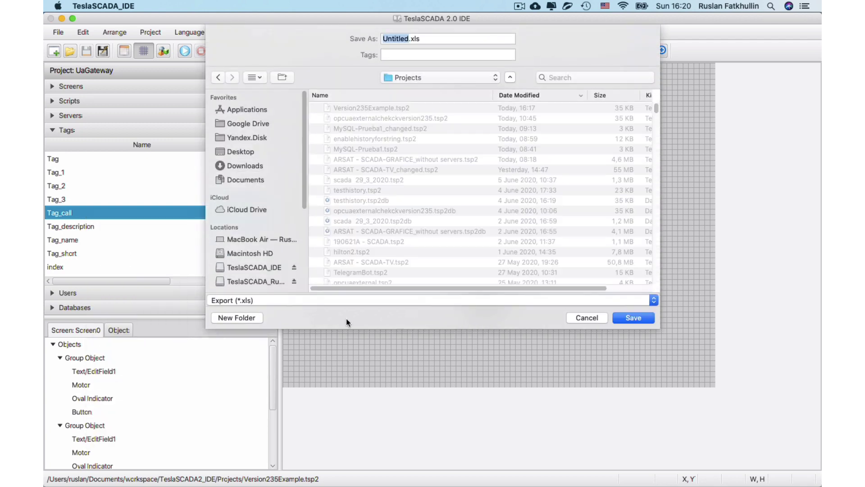
click(247, 165)
click(390, 40)
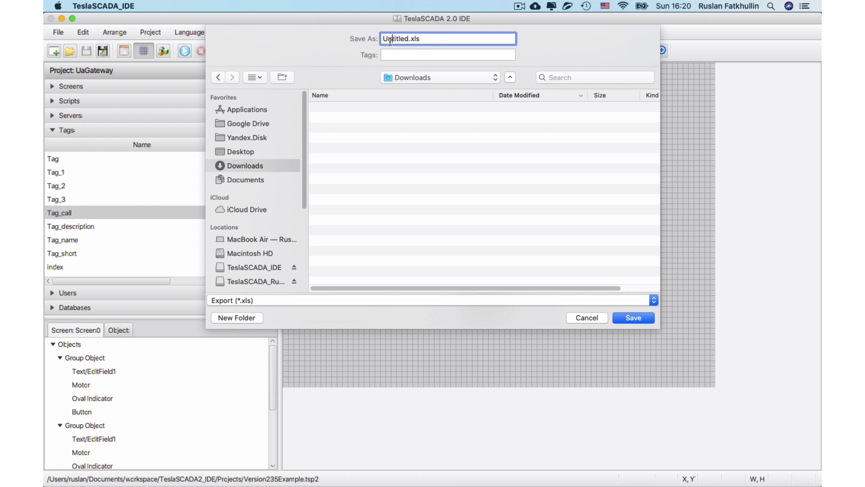
drag(411, 40, 358, 40)
click(411, 40)
text(Exportedtags)
click(627, 322)
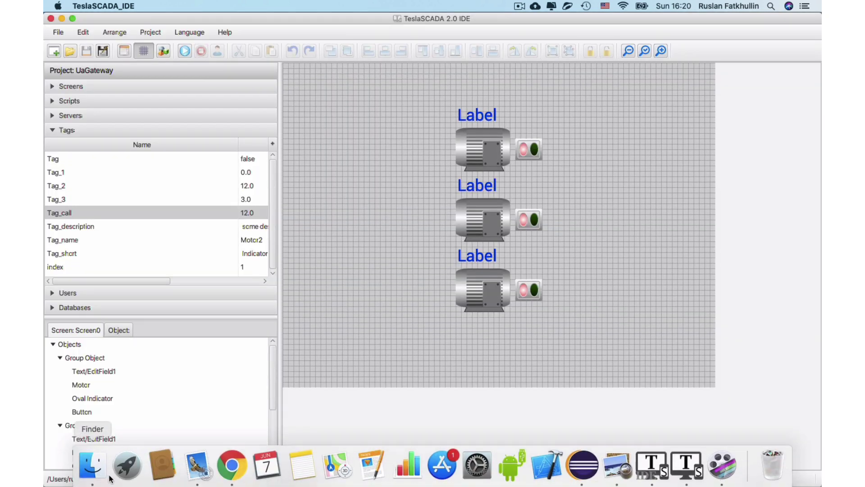
Open Exportedtags.xls from Downloads in Numbers and look through the exported tag columns
click(104, 473)
click(279, 72)
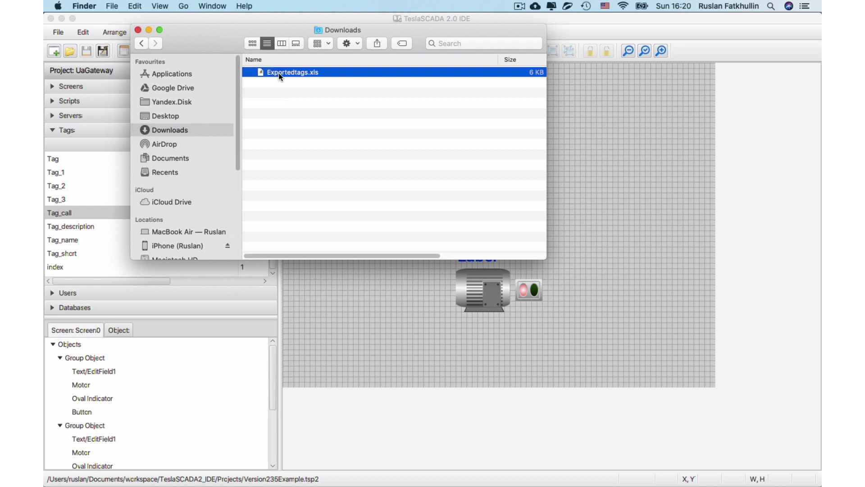
double_click(279, 72)
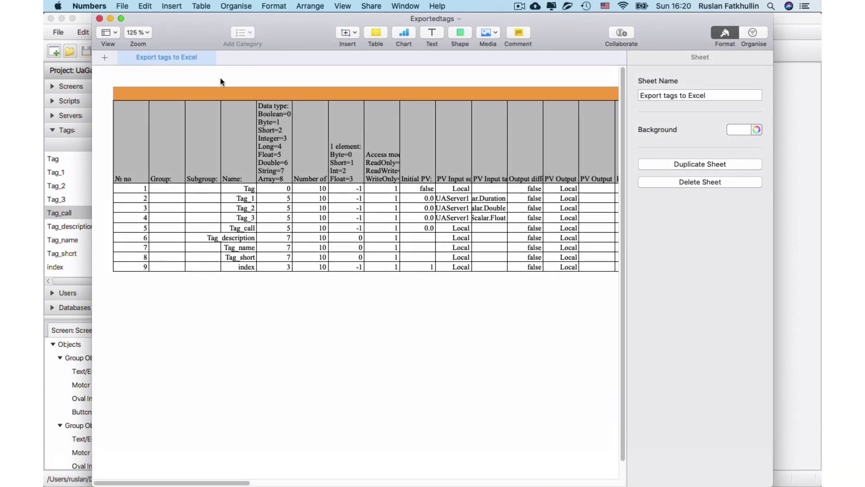
drag(192, 482, 161, 471)
Switch back to TeslaSCADA_IDE and open Script0 to review its description-handling code
mouse_move(694, 482)
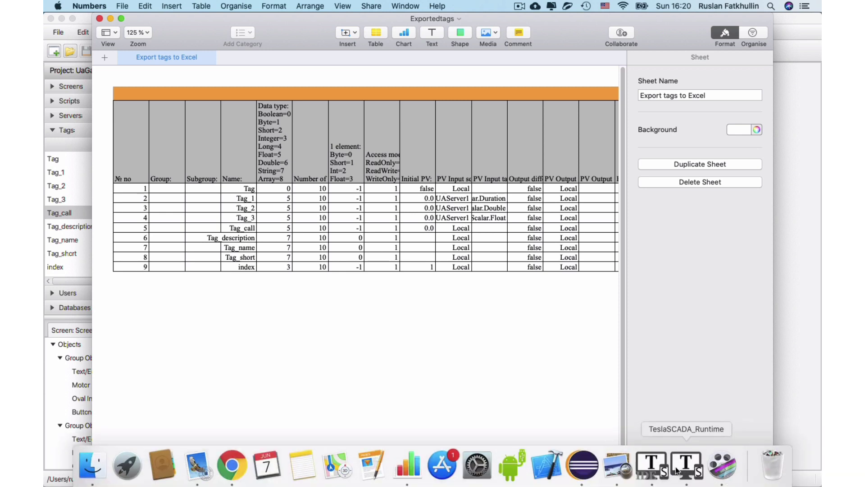
click(653, 465)
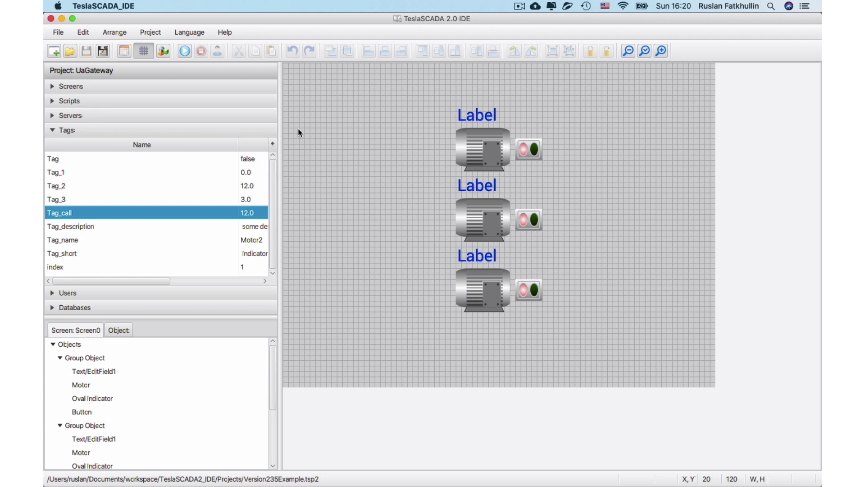
click(68, 100)
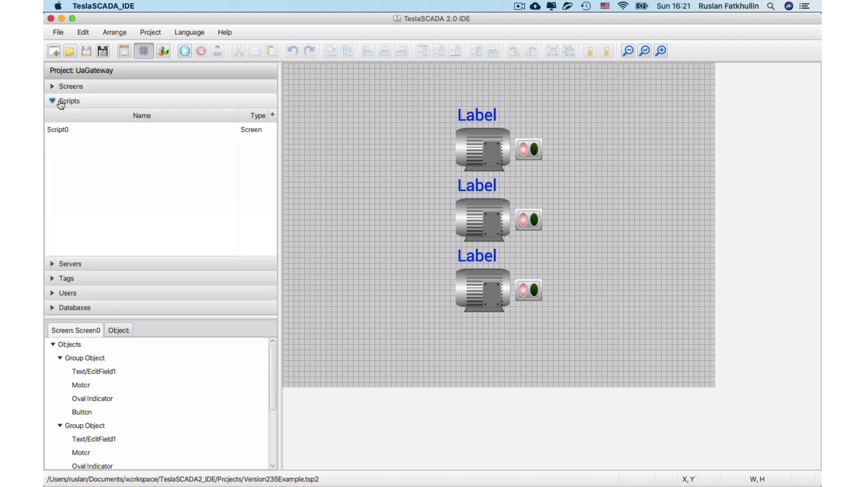
double_click(67, 129)
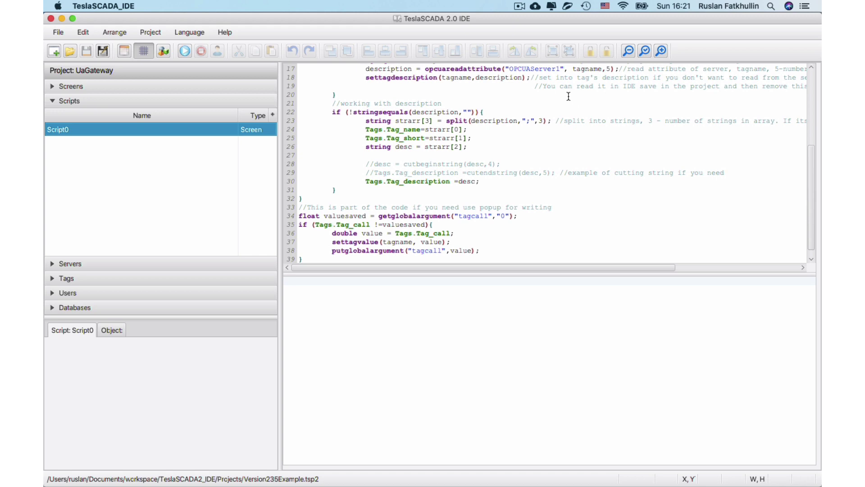
click(520, 9)
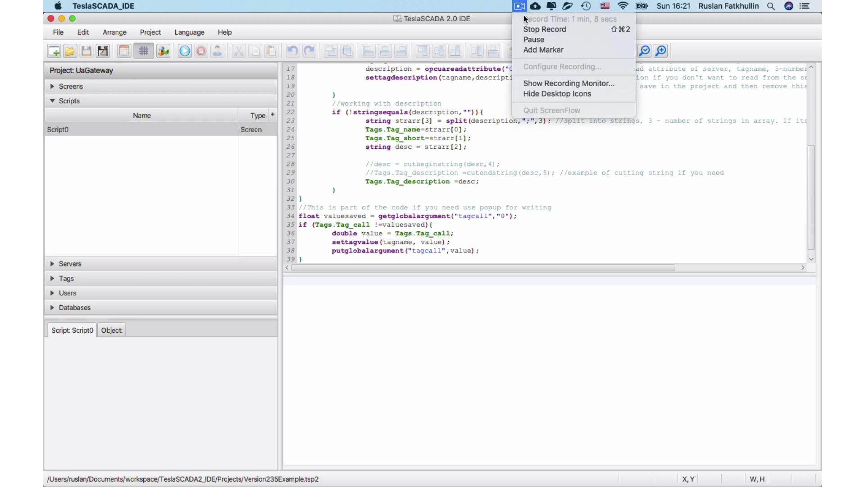